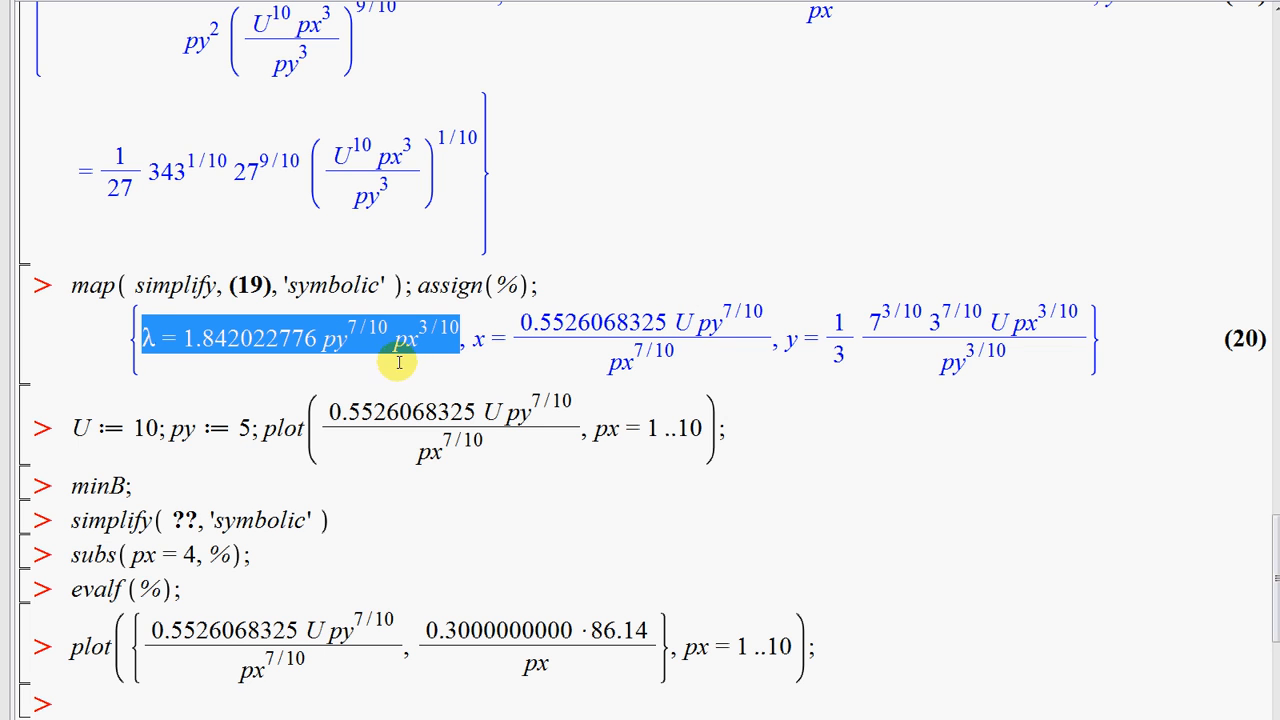
Examine the simplified solution set, focusing on the Hicksian demand expression for x and its U and py terms
{"action": "double_click", "coordinate": [680, 315]}
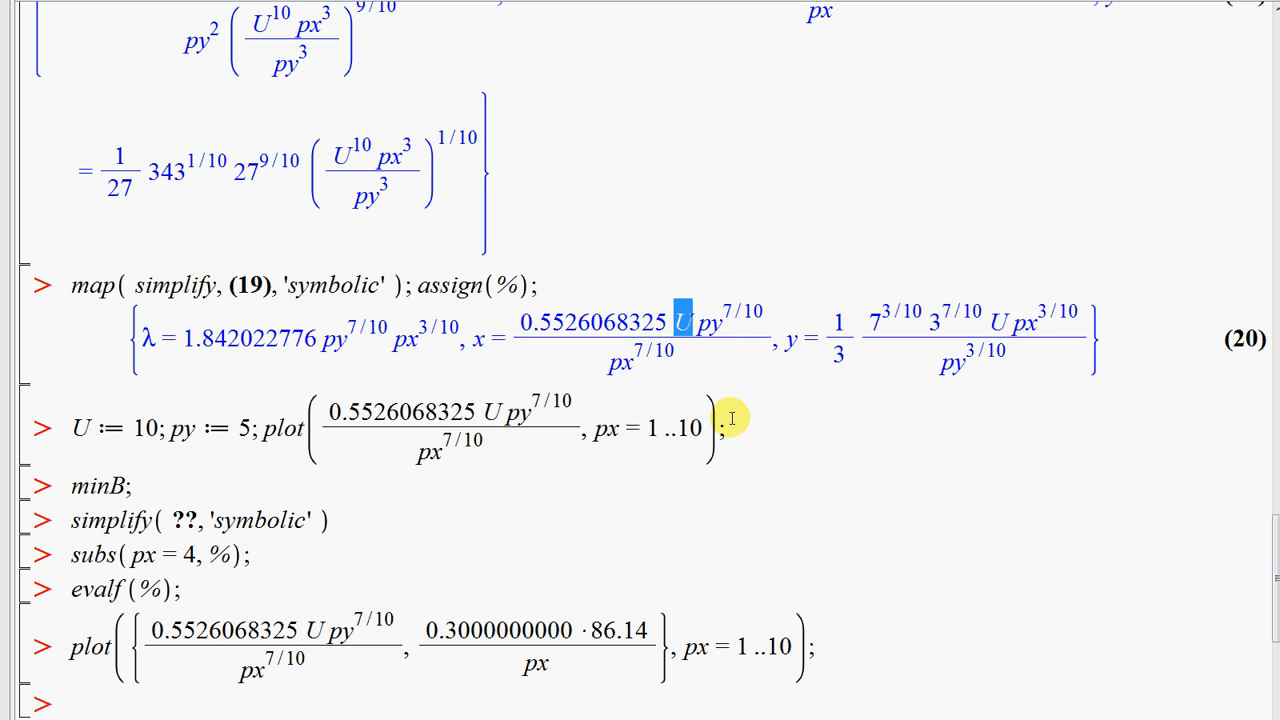
{"action": "left_click", "coordinate": [641, 322]}
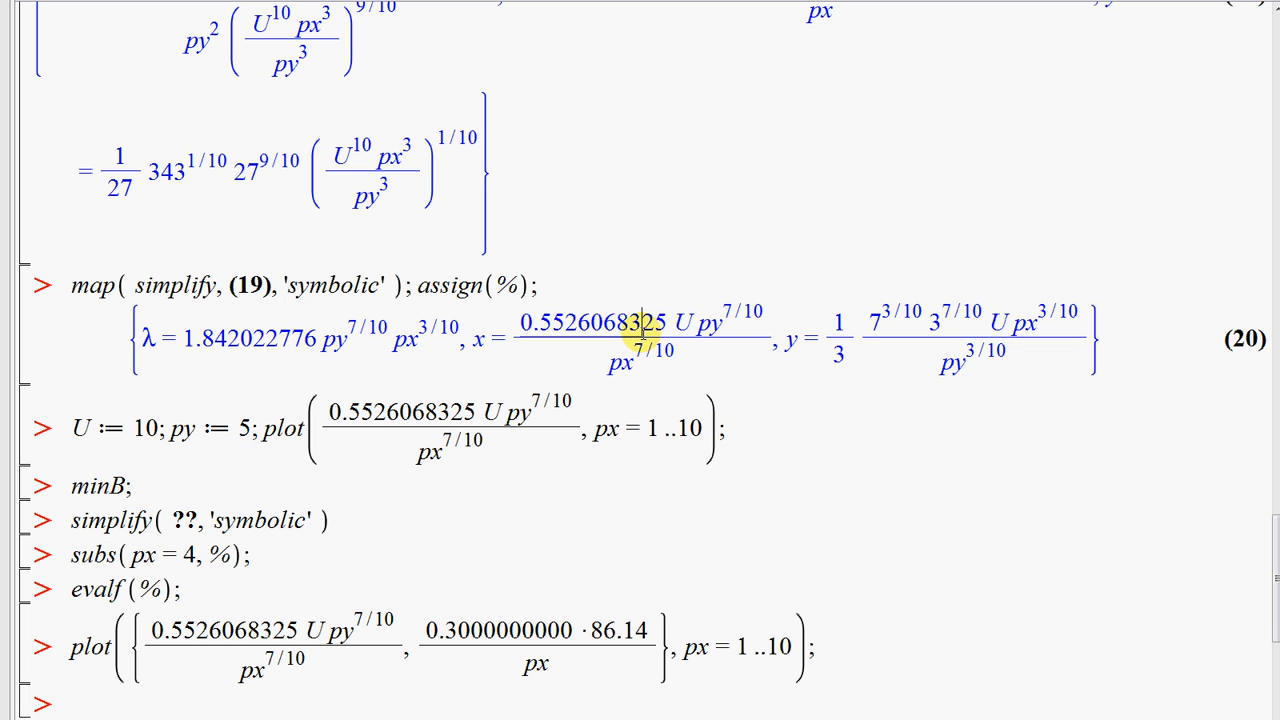
{"action": "scroll", "coordinate": [637, 339], "scroll_direction": "down", "scroll_amount": 1}
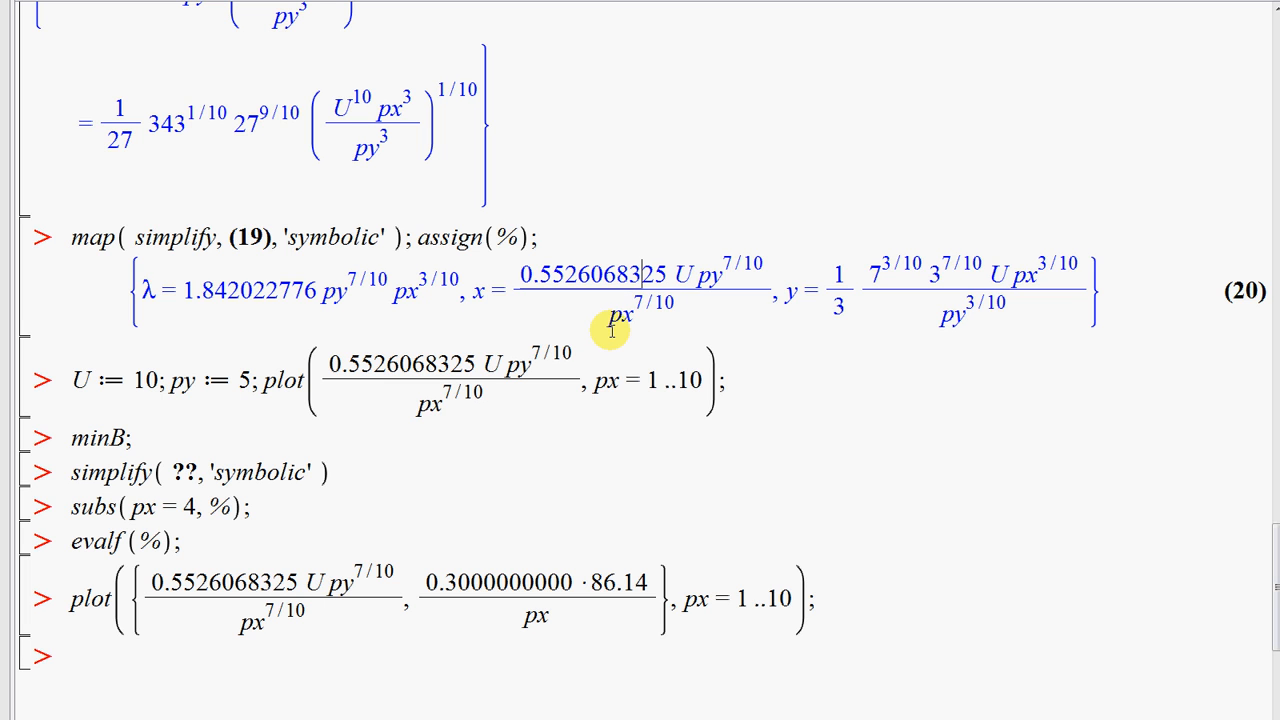
{"action": "scroll", "coordinate": [612, 330], "scroll_direction": "down", "scroll_amount": 1}
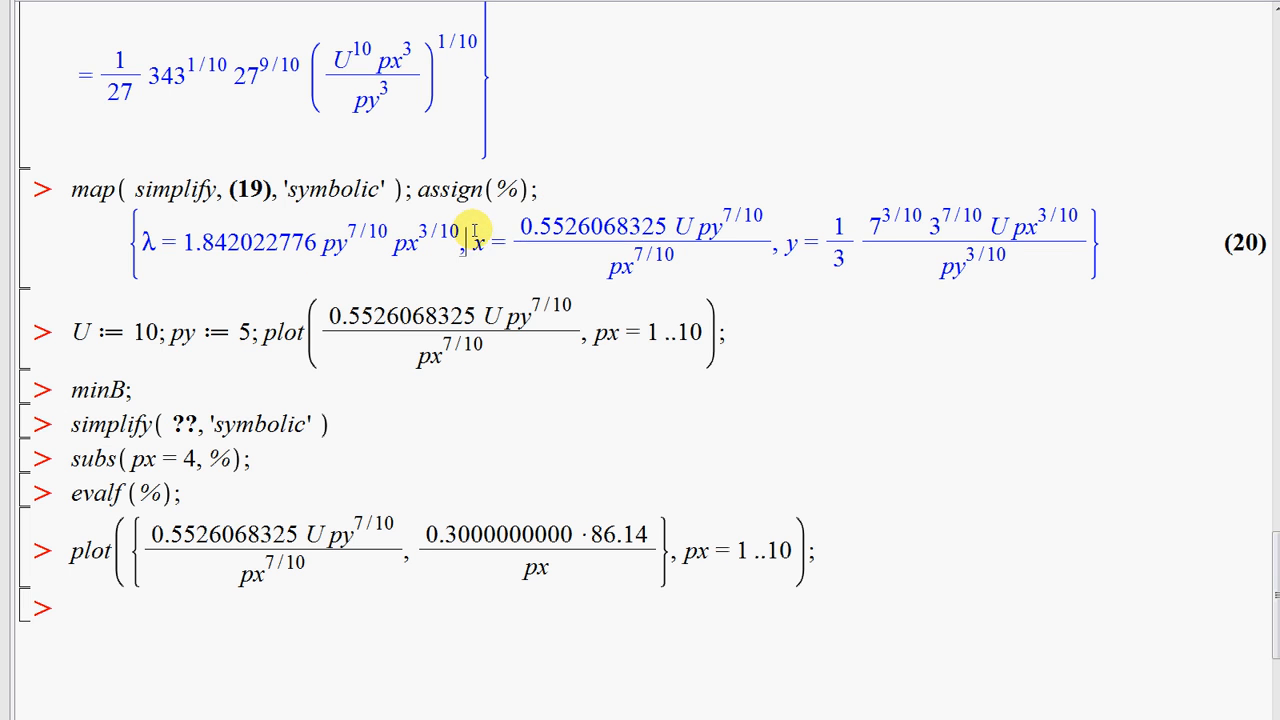
{"action": "left_click_drag", "start_coordinate": [462, 238], "coordinate": [640, 238]}
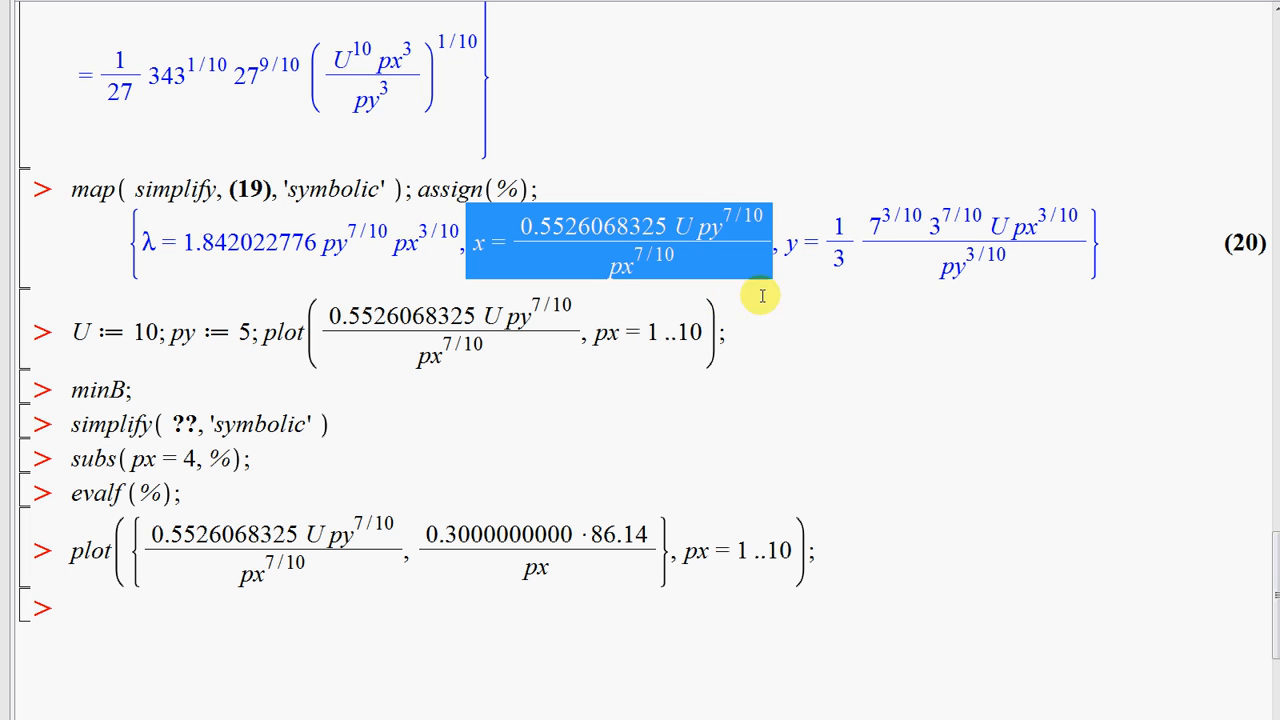
{"action": "left_click", "coordinate": [679, 221]}
{"action": "left_click_drag", "start_coordinate": [694, 223], "coordinate": [762, 225]}
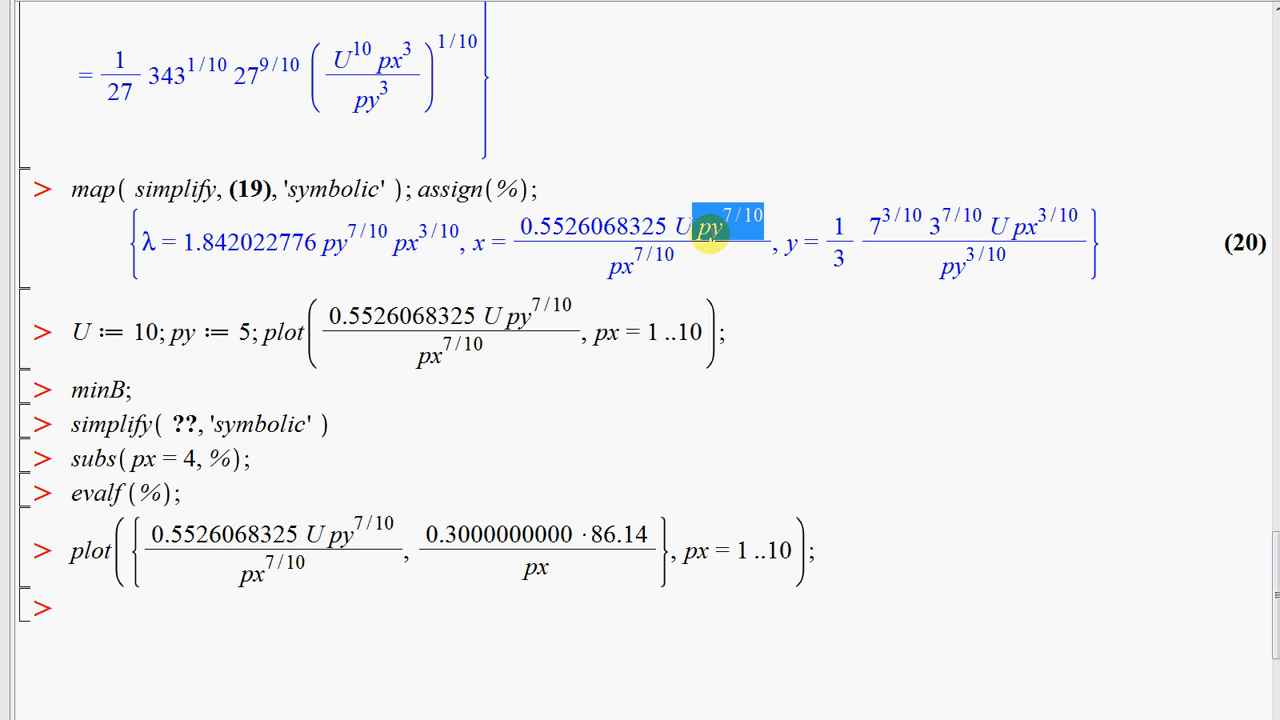
Execute the line that assigns U := 10 and py := 5 and plots the Hicksian demand for px = 1..10
{"action": "left_click_drag", "start_coordinate": [68, 326], "coordinate": [158, 336]}
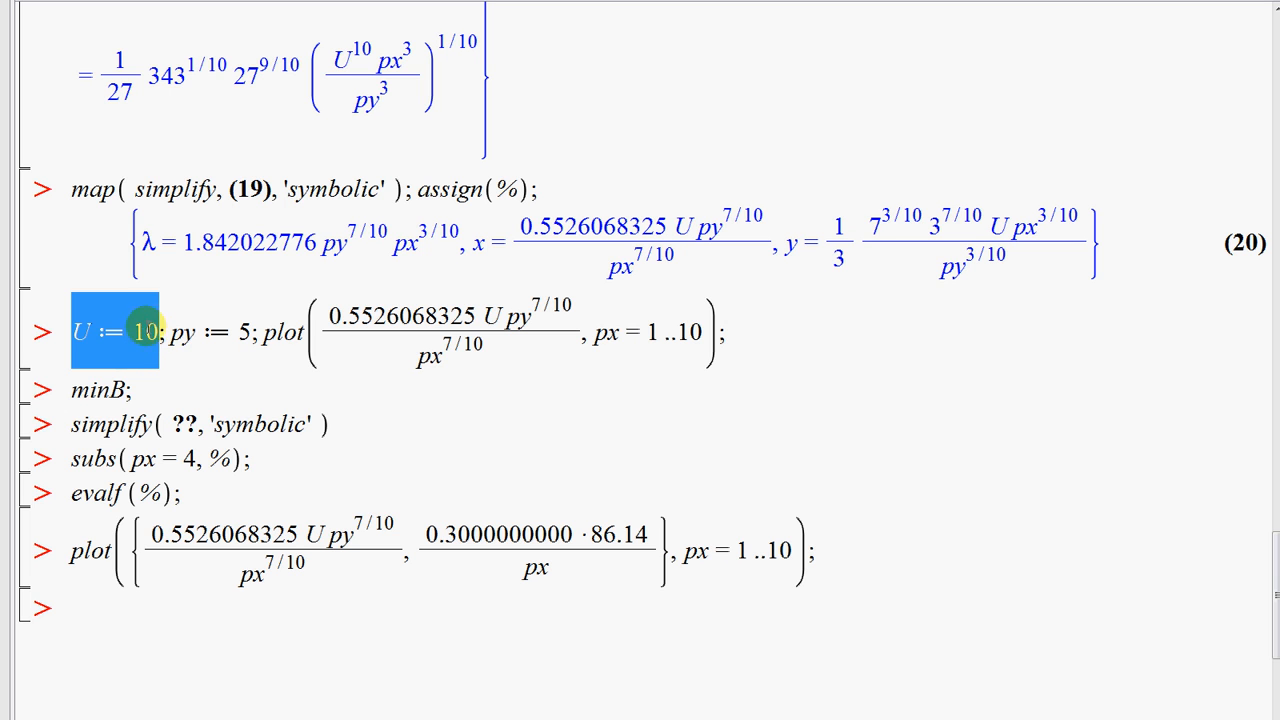
{"action": "left_click_drag", "start_coordinate": [172, 332], "coordinate": [246, 332]}
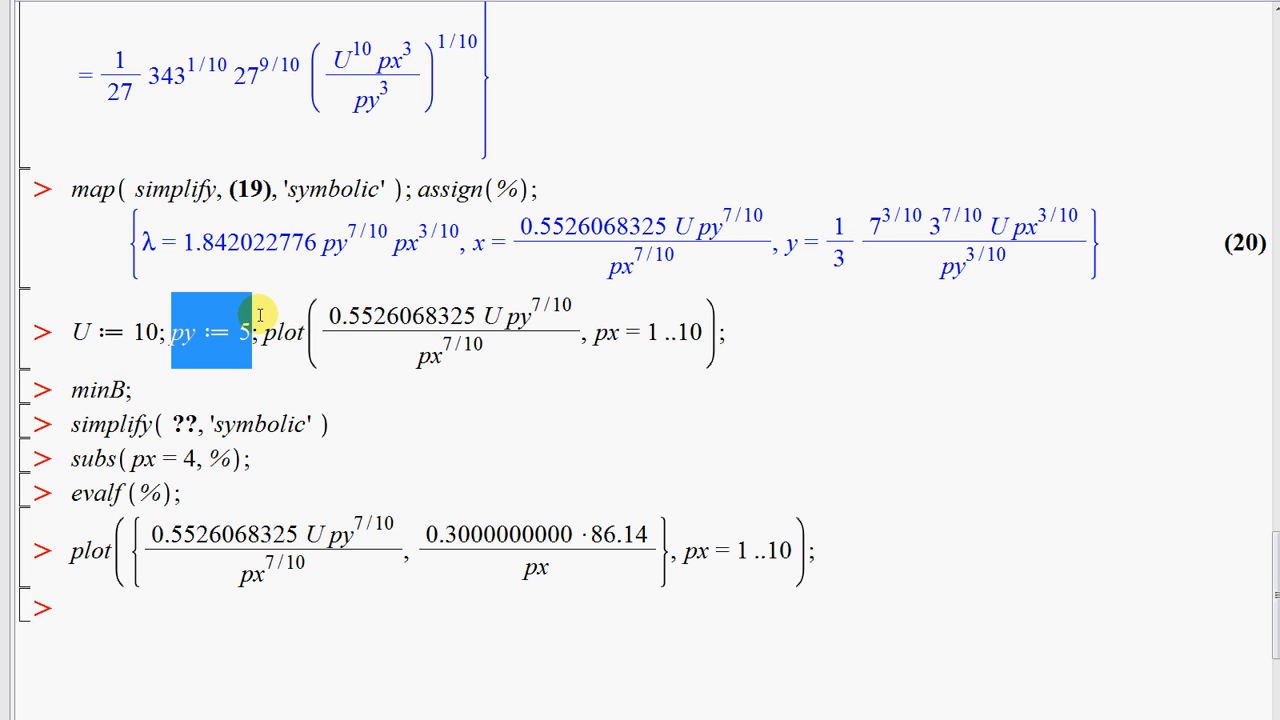
{"action": "left_click", "coordinate": [506, 314]}
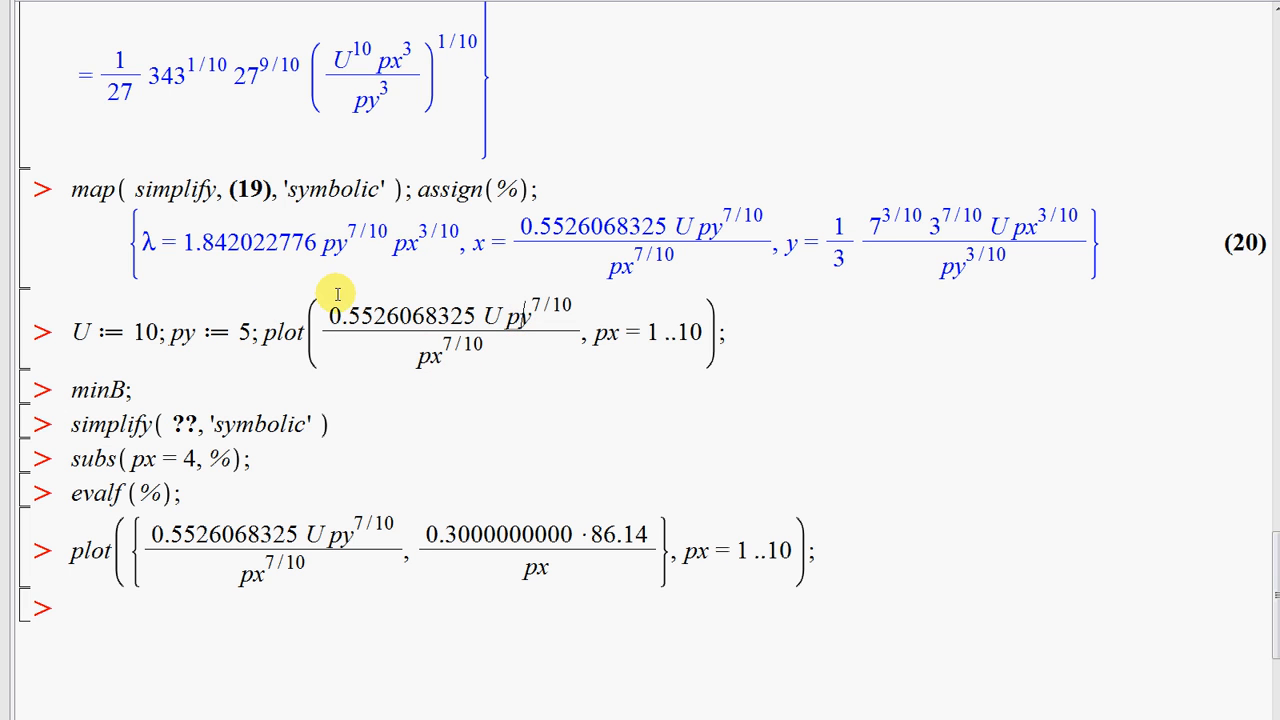
{"action": "left_click_drag", "start_coordinate": [323, 320], "coordinate": [509, 349]}
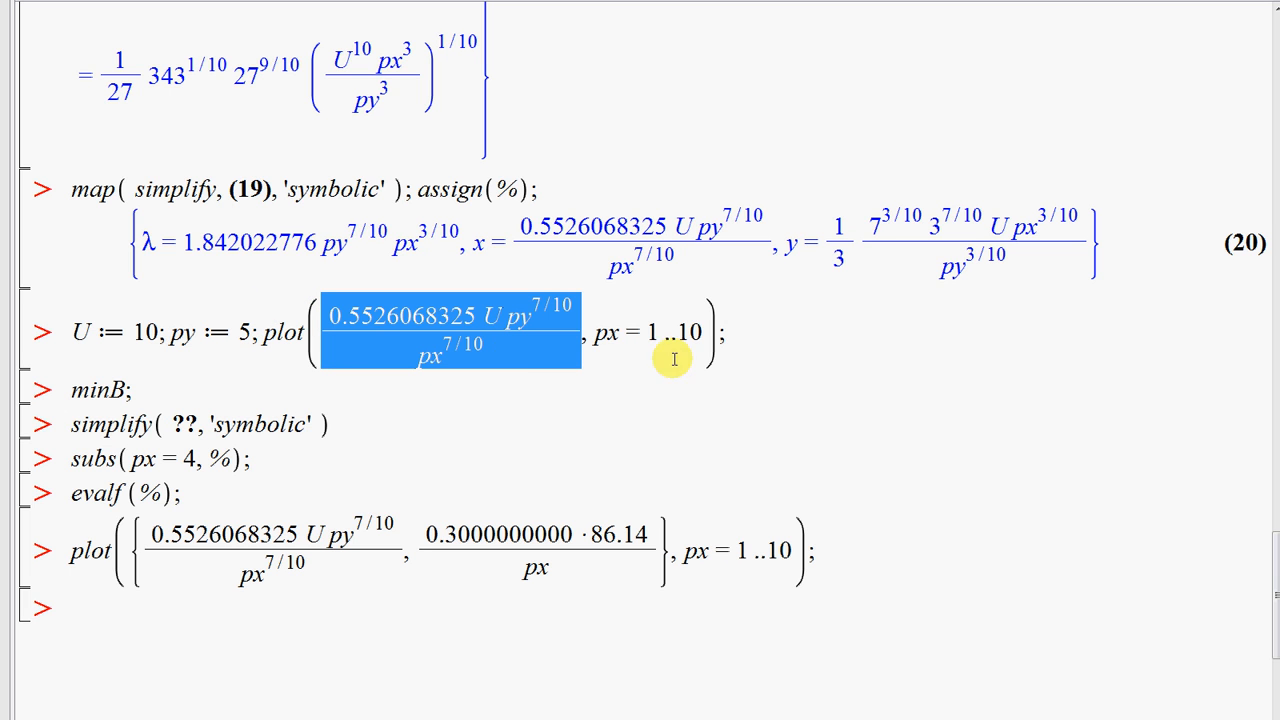
{"action": "left_click", "coordinate": [600, 333]}
{"action": "left_click_drag", "start_coordinate": [648, 338], "coordinate": [708, 336]}
{"action": "left_click", "coordinate": [740, 338]}
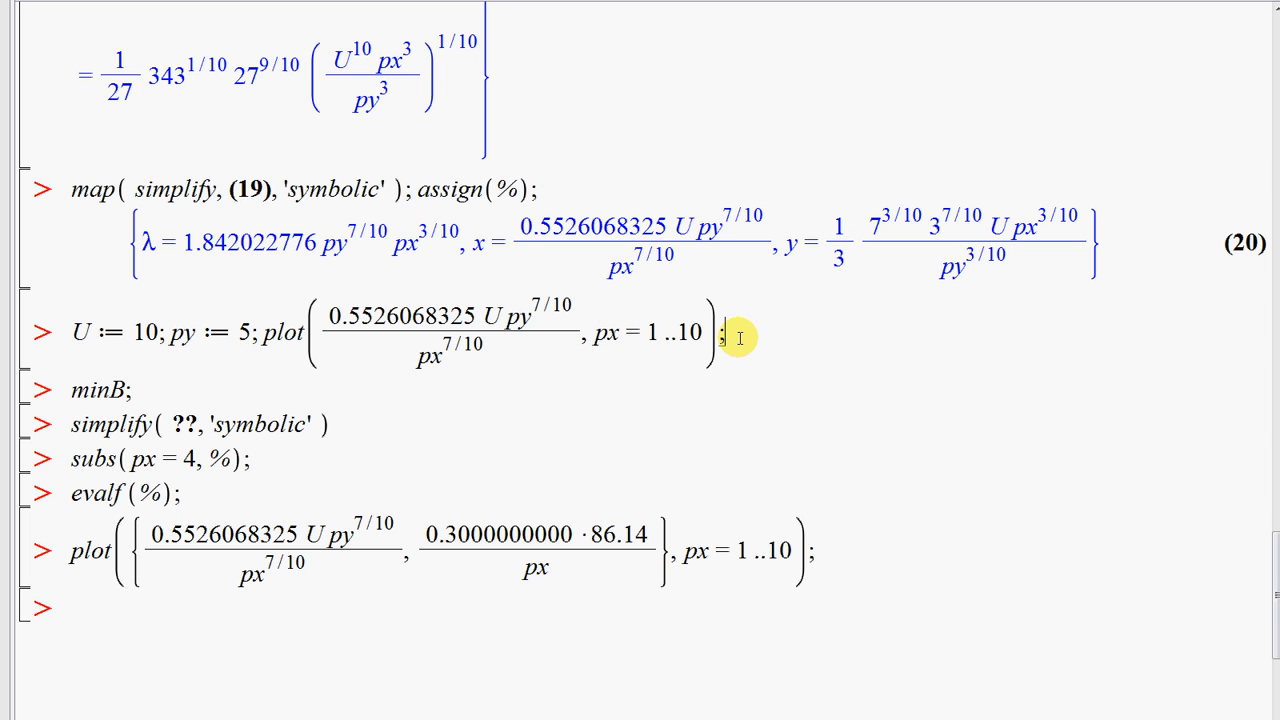
{"action": "key", "text": "Return"}
Enlarge the Hicksian demand plot by widening it and making it slightly taller
{"action": "scroll", "coordinate": [700, 350], "scroll_direction": "down", "scroll_amount": 5}
{"action": "left_click", "coordinate": [577, 374]}
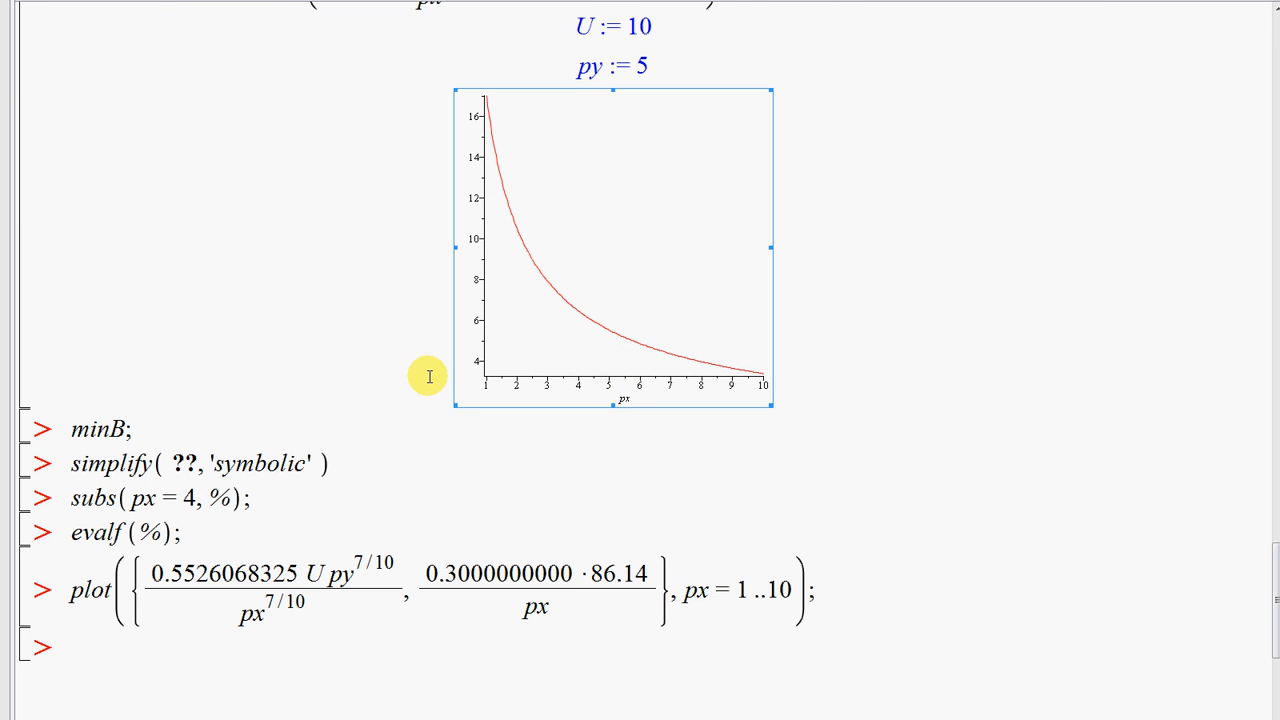
{"action": "left_click_drag", "start_coordinate": [453, 404], "coordinate": [198, 452]}
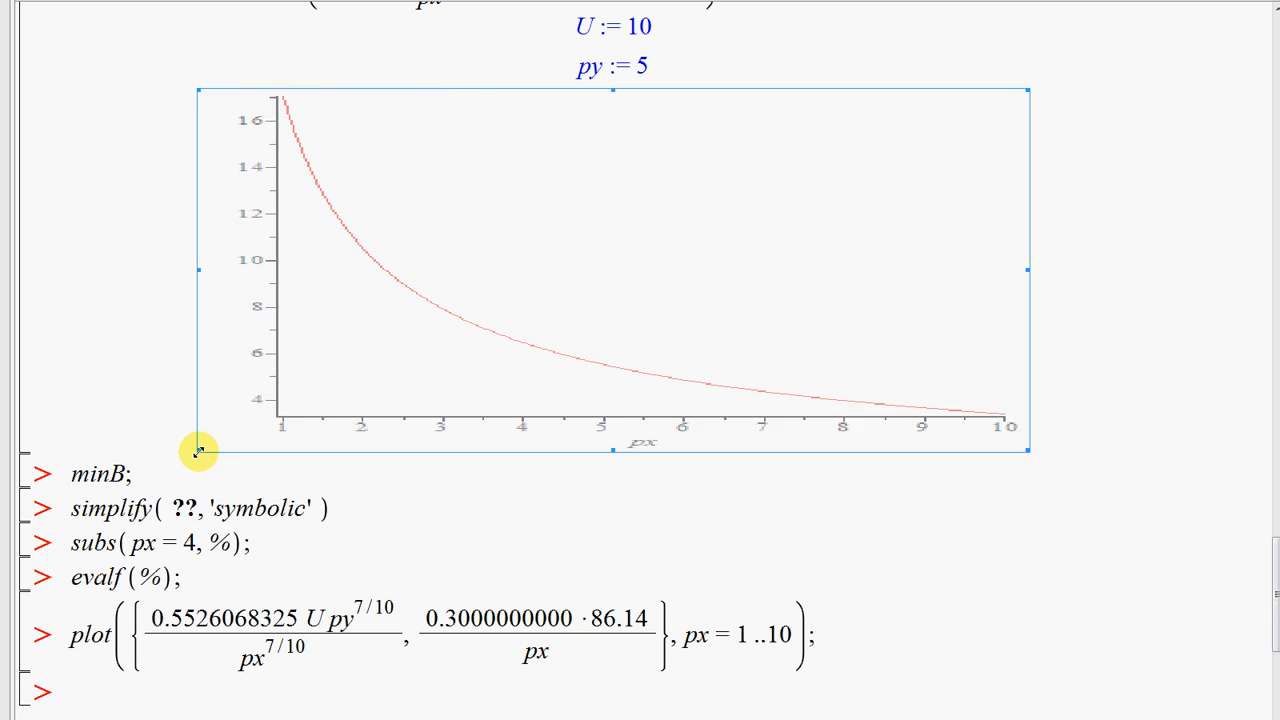
{"action": "left_click", "coordinate": [1120, 393]}
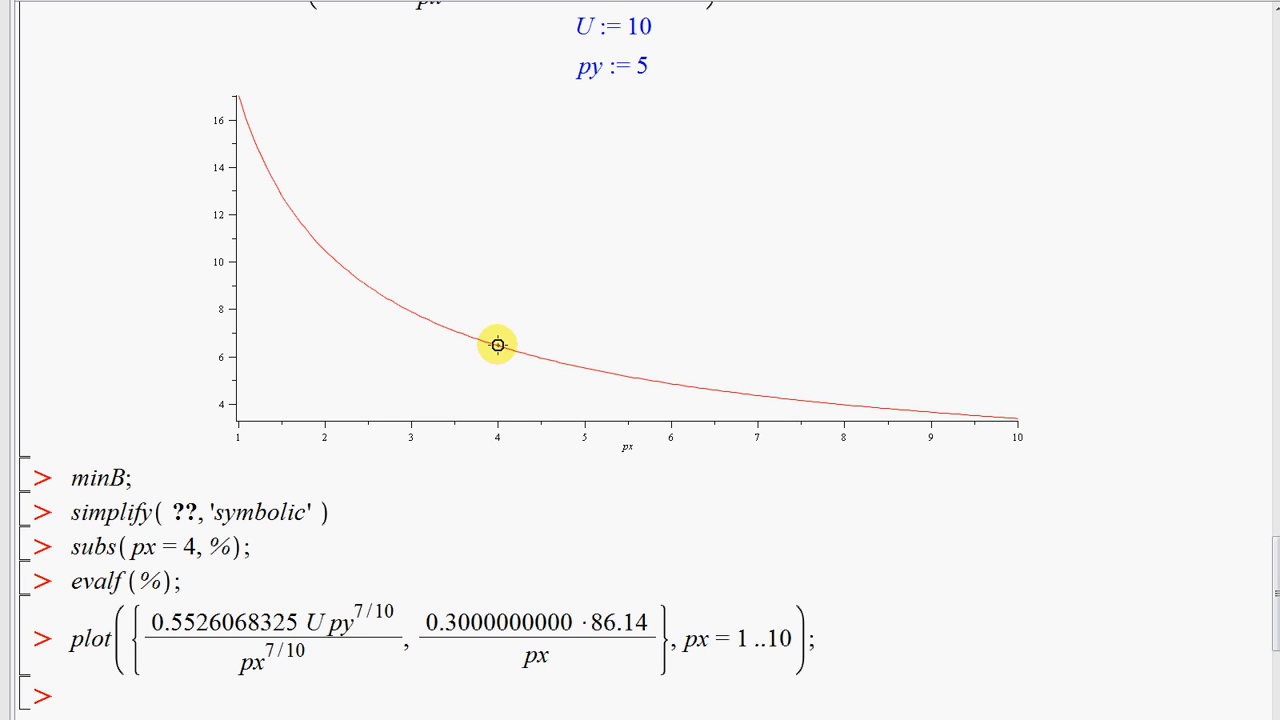
Examine the earlier simplified demand for x and its budget term B for comparison with the Hicksian demand curve
{"action": "scroll", "coordinate": [498, 345], "scroll_direction": "up", "scroll_amount": 15}
{"action": "scroll", "coordinate": [498, 345], "scroll_direction": "up", "scroll_amount": 10}
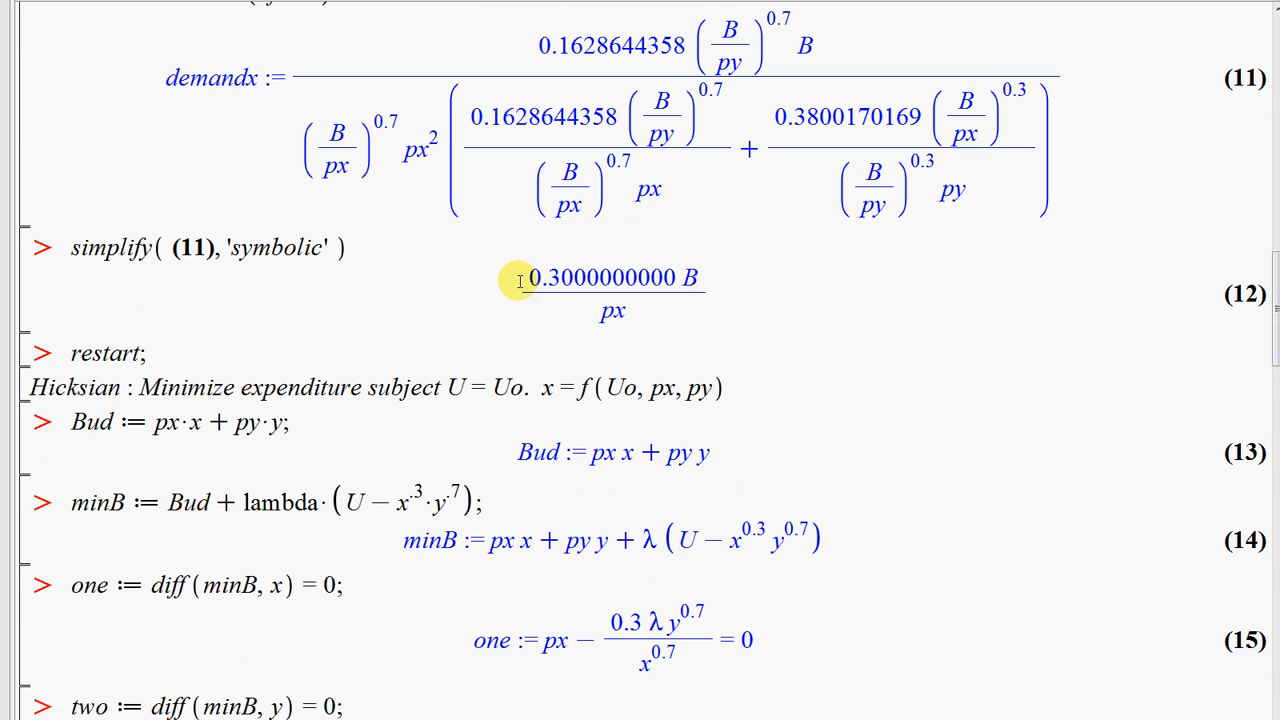
{"action": "left_click_drag", "start_coordinate": [519, 282], "coordinate": [710, 306]}
{"action": "left_click", "coordinate": [698, 278]}
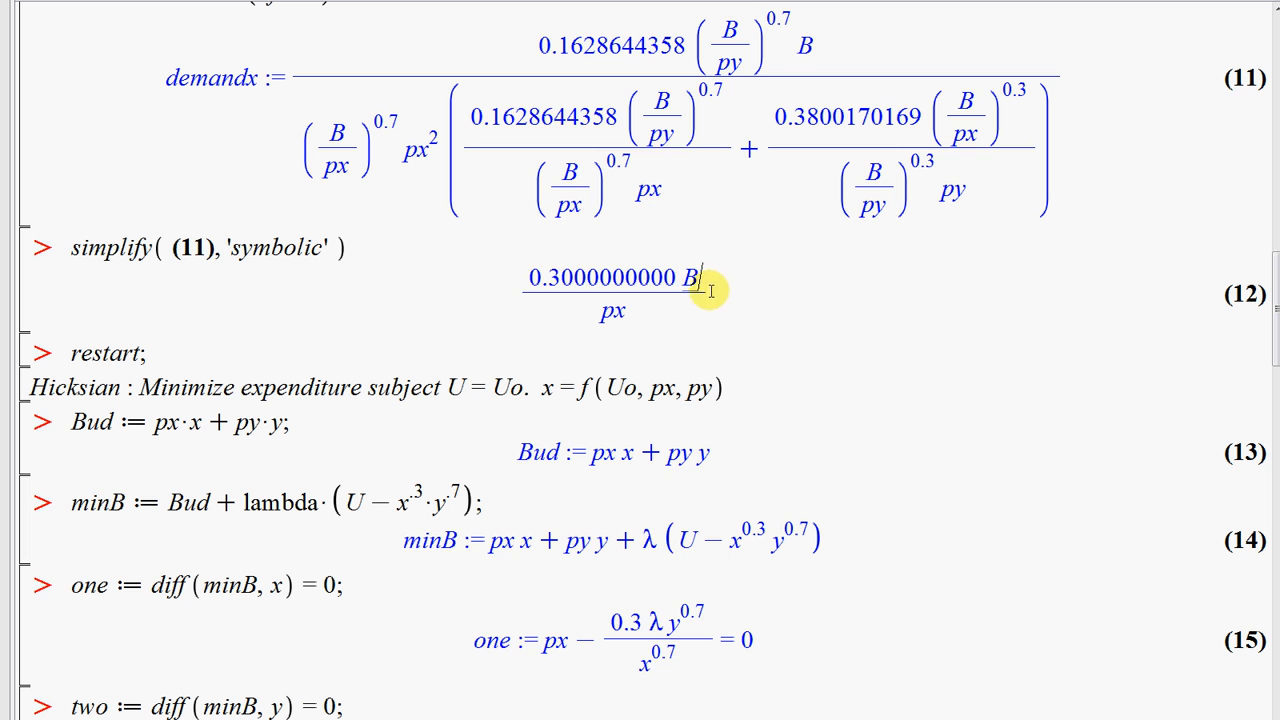
{"action": "left_click_drag", "start_coordinate": [706, 280], "coordinate": [684, 278]}
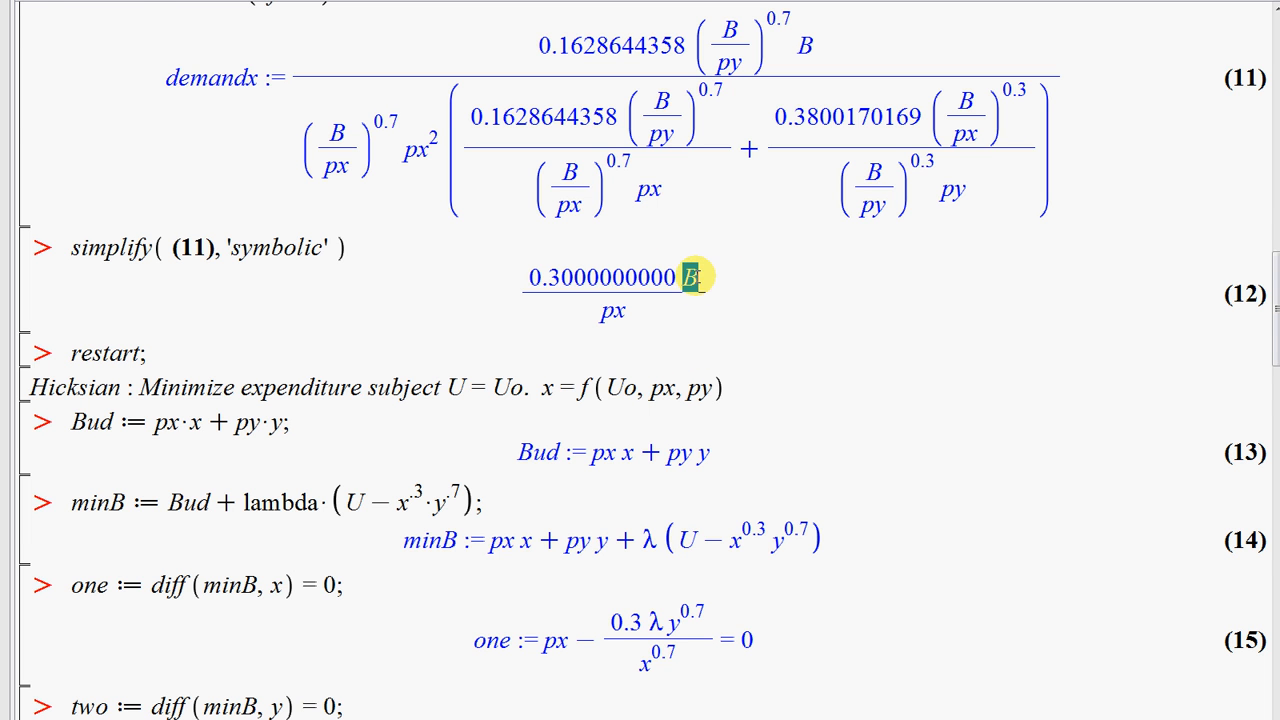
{"action": "scroll", "coordinate": [697, 278], "scroll_direction": "down", "scroll_amount": 20}
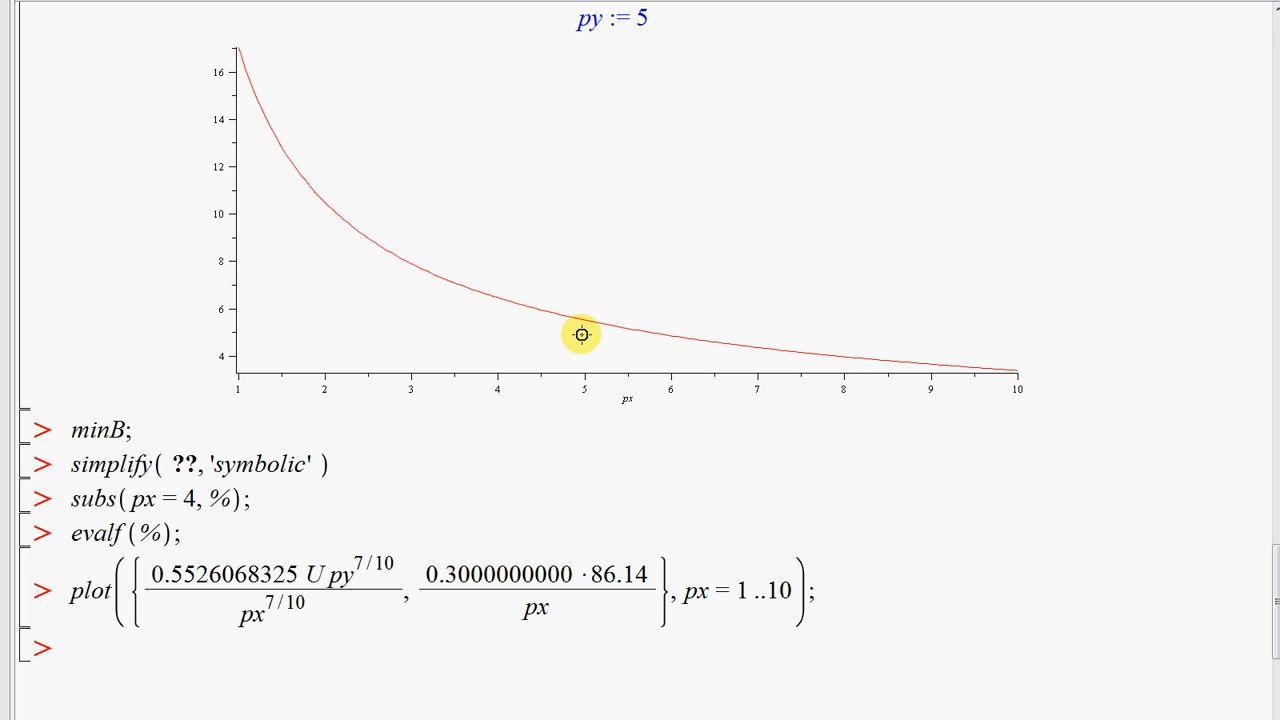
Review the assign(%) command and the solution expressions for x and y that it assigns
{"action": "scroll", "coordinate": [300, 440], "scroll_direction": "up", "scroll_amount": 4}
{"action": "scroll", "coordinate": [491, 286], "scroll_direction": "up", "scroll_amount": 3}
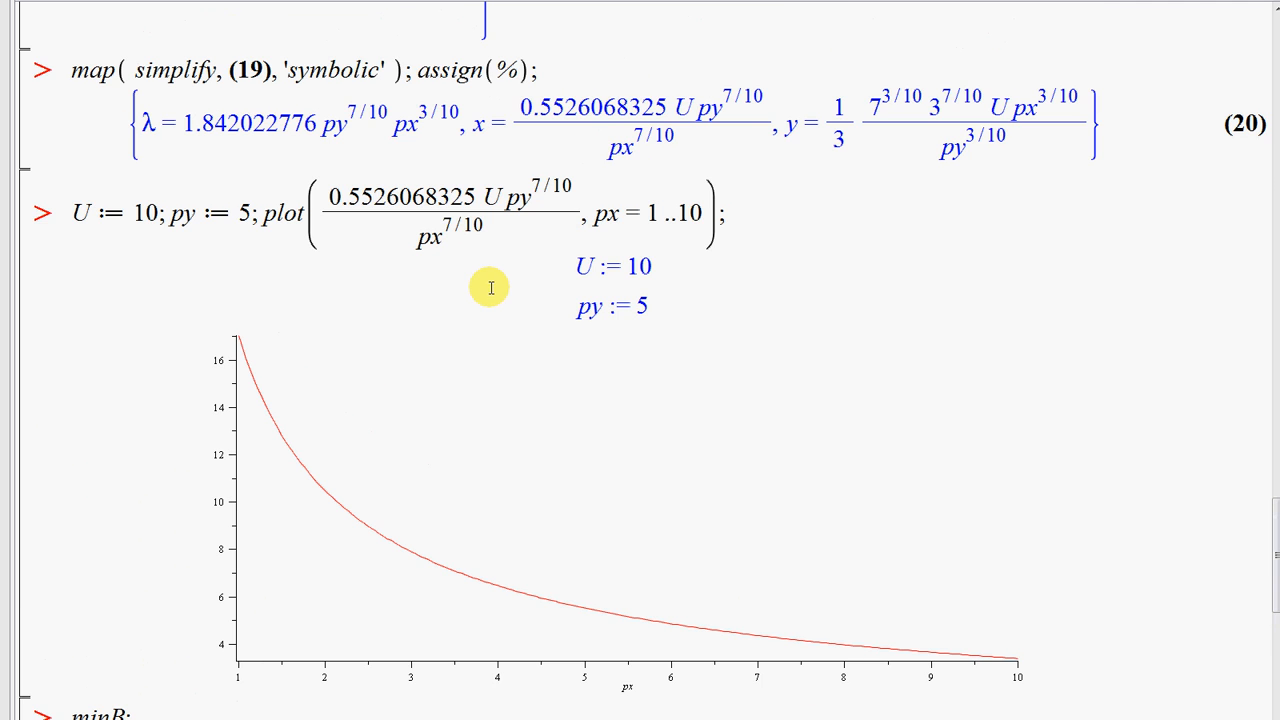
{"action": "left_click_drag", "start_coordinate": [419, 118], "coordinate": [535, 180]}
{"action": "left_click", "coordinate": [543, 82]}
{"action": "left_click_drag", "start_coordinate": [531, 121], "coordinate": [421, 117]}
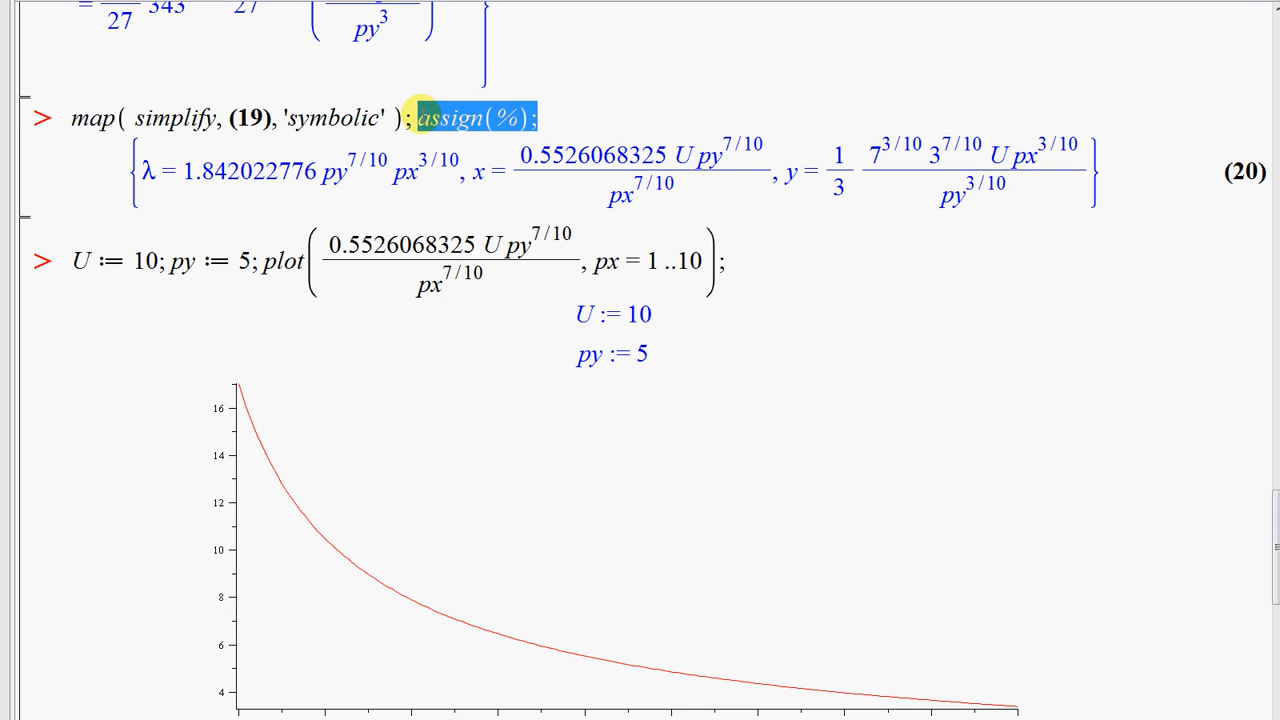
{"action": "double_click", "coordinate": [485, 171]}
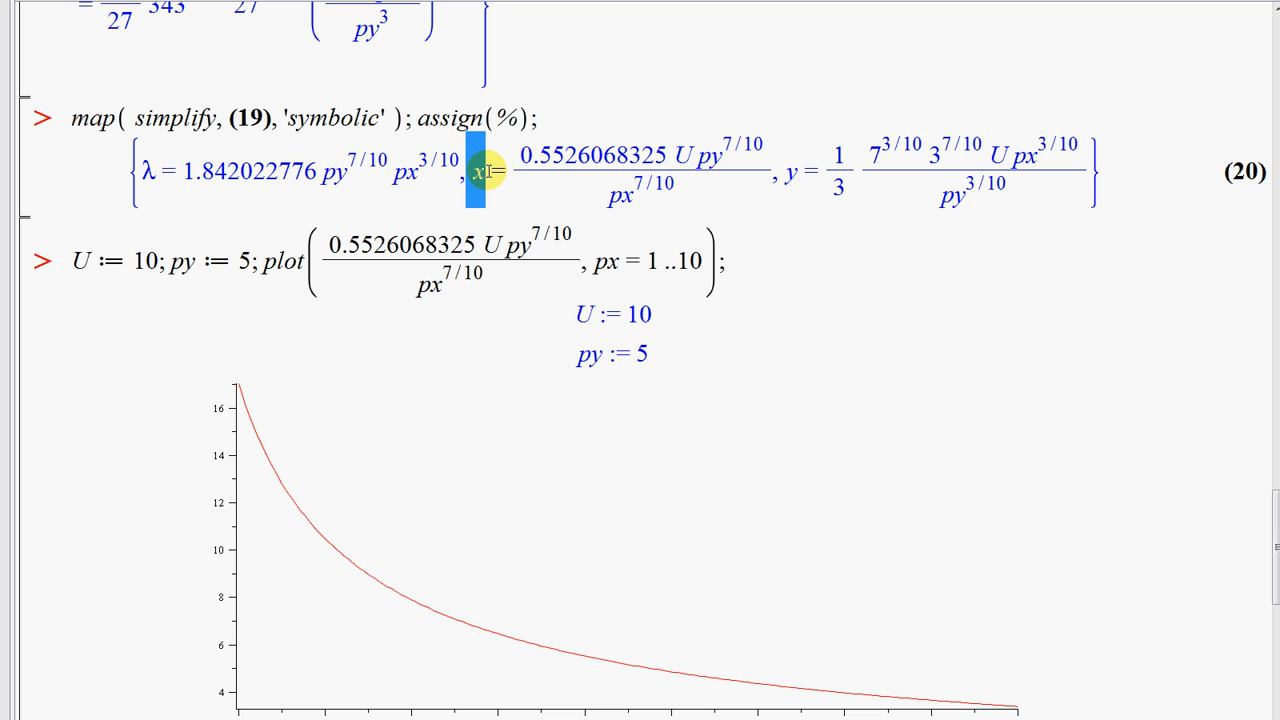
{"action": "left_click_drag", "start_coordinate": [509, 143], "coordinate": [714, 177]}
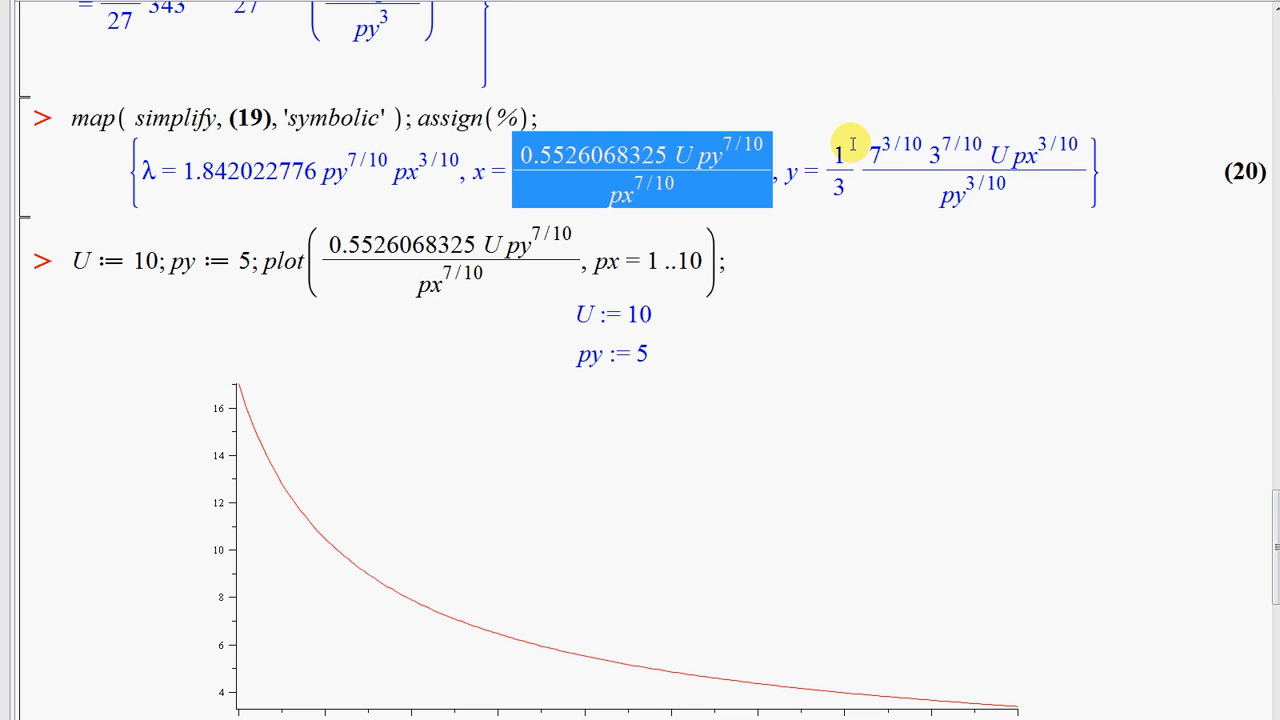
{"action": "left_click_drag", "start_coordinate": [795, 172], "coordinate": [1003, 170]}
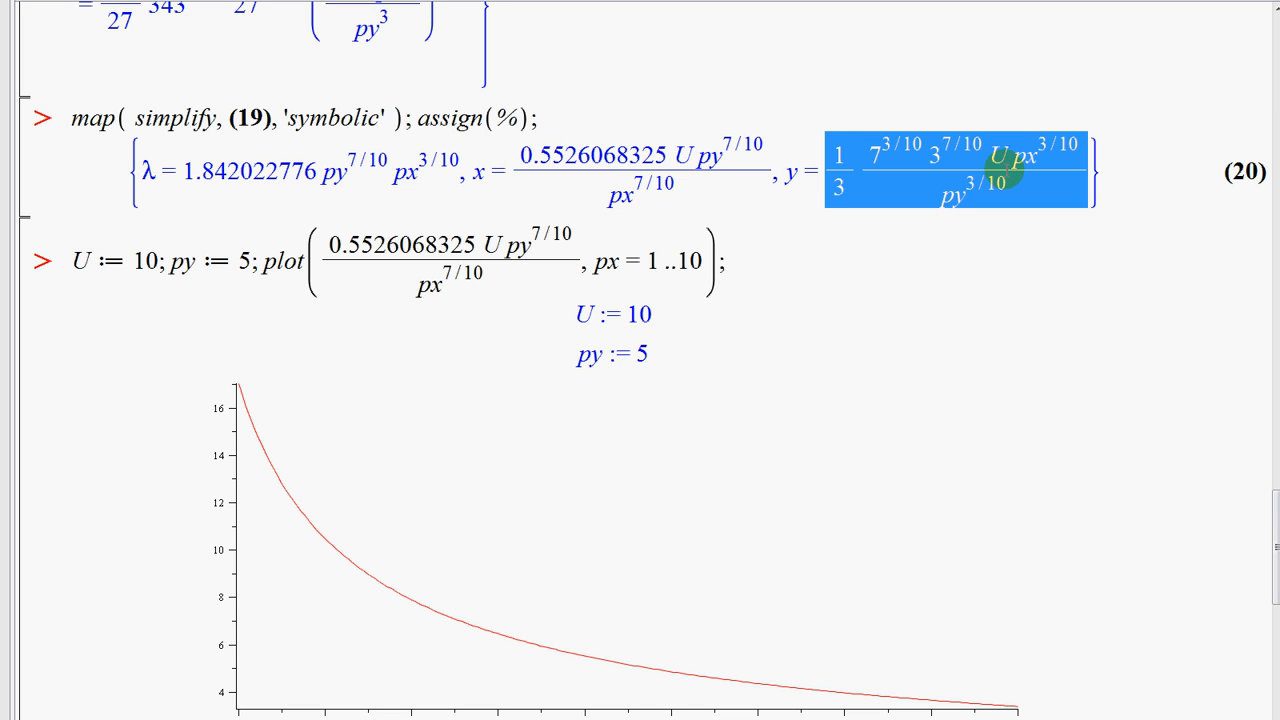
{"action": "left_click", "coordinate": [604, 176]}
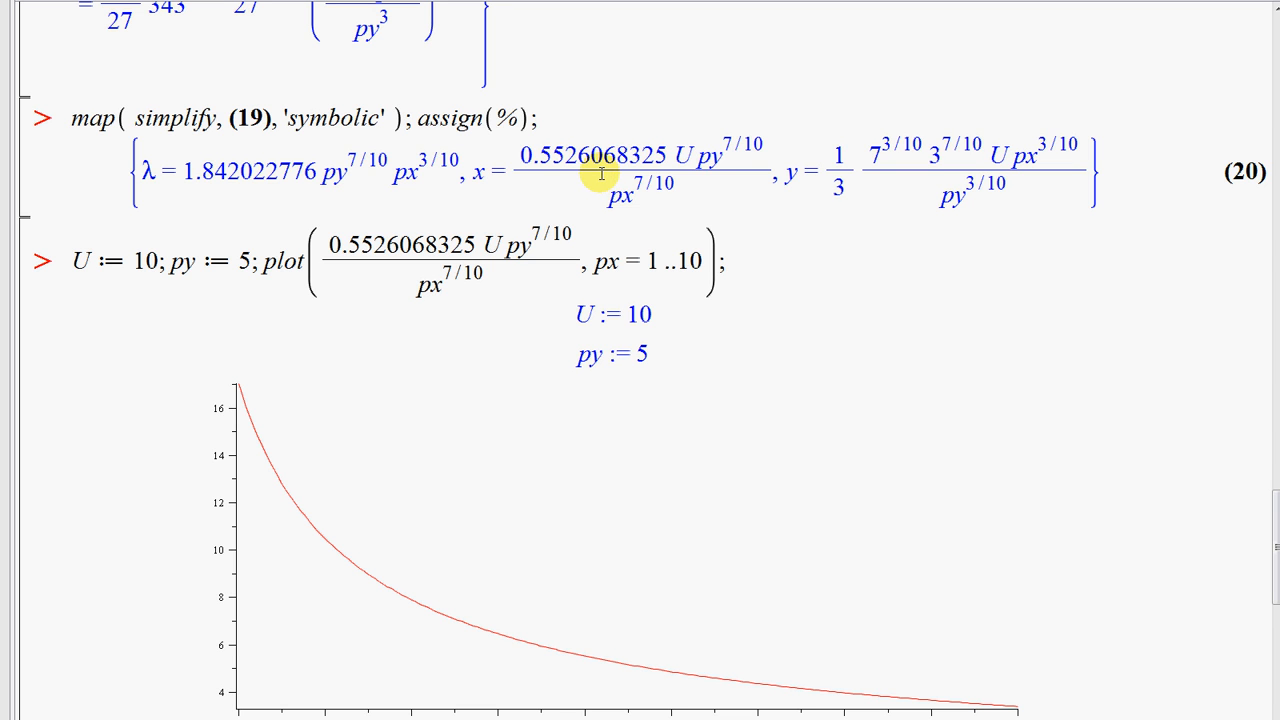
Evaluate minB with the assigned solution and simplify the resulting expression with the 'symbolic' option
{"action": "scroll", "coordinate": [604, 176], "scroll_direction": "down", "scroll_amount": 5}
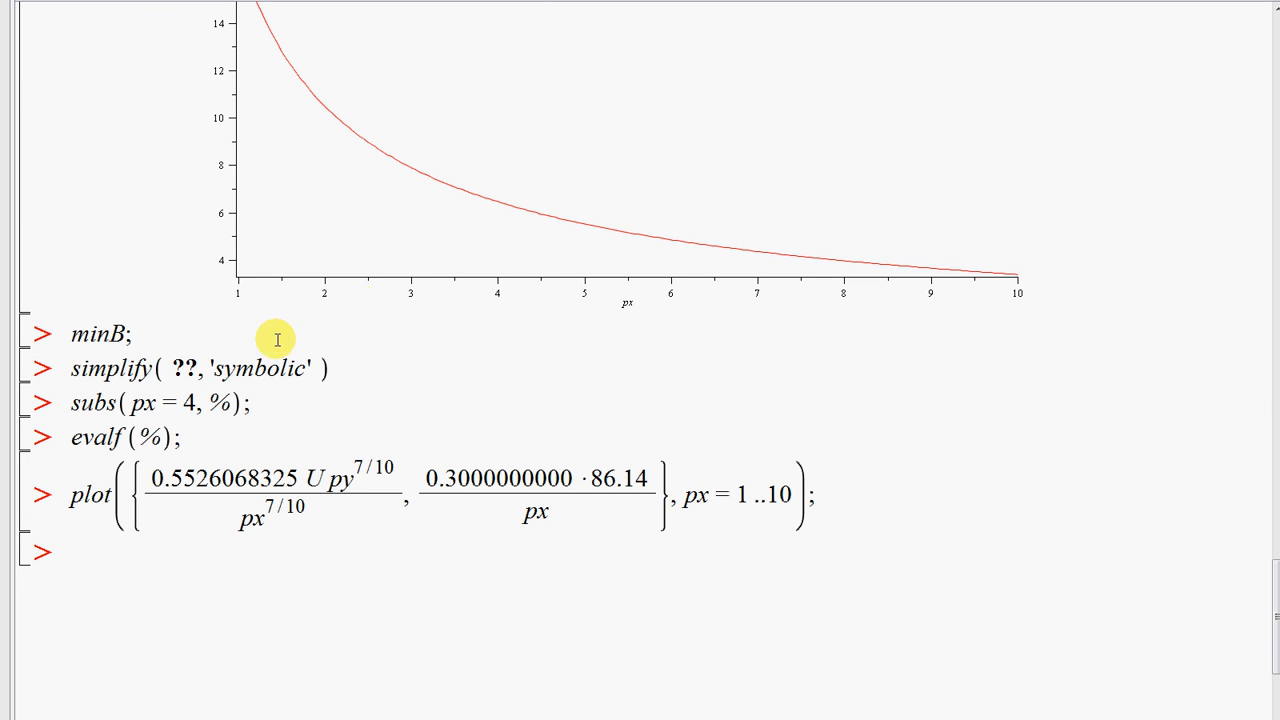
{"action": "left_click", "coordinate": [174, 337]}
{"action": "key", "text": "Return"}
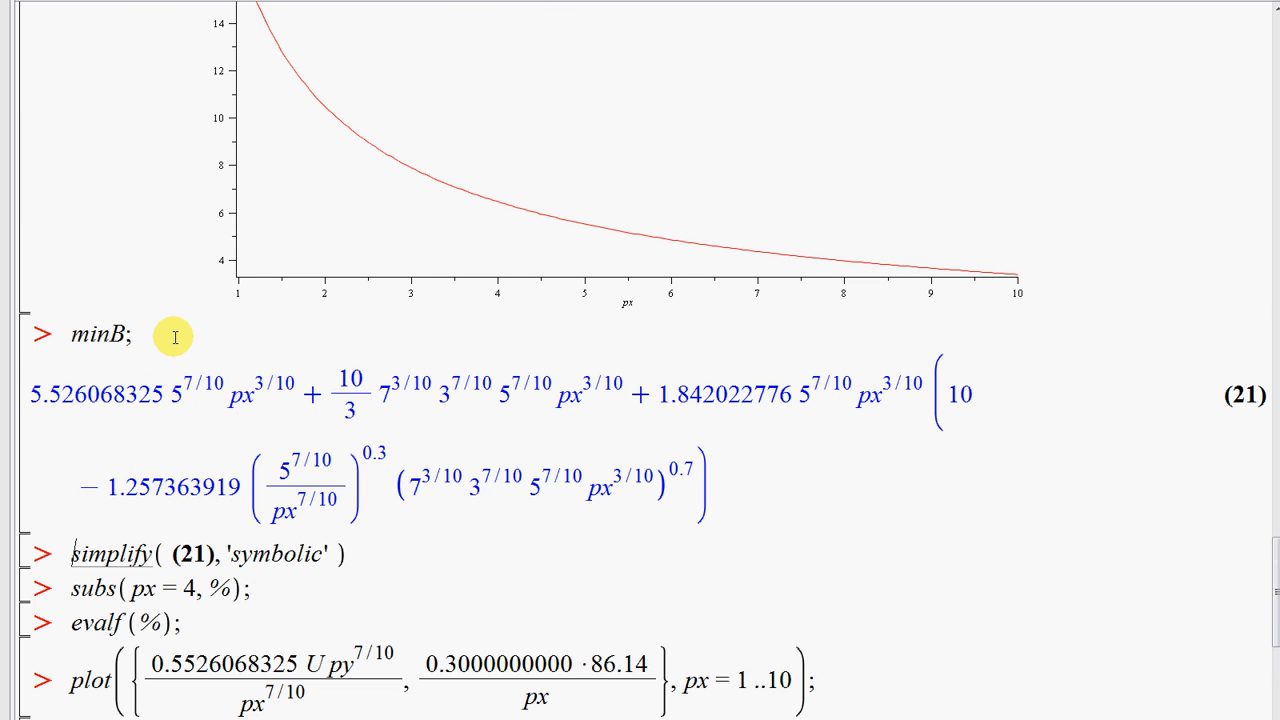
{"action": "scroll", "coordinate": [129, 318], "scroll_direction": "down", "scroll_amount": 2}
{"action": "left_click", "coordinate": [353, 460]}
{"action": "key", "text": "Return"}
{"action": "scroll", "coordinate": [360, 460], "scroll_direction": "down", "scroll_amount": 2}
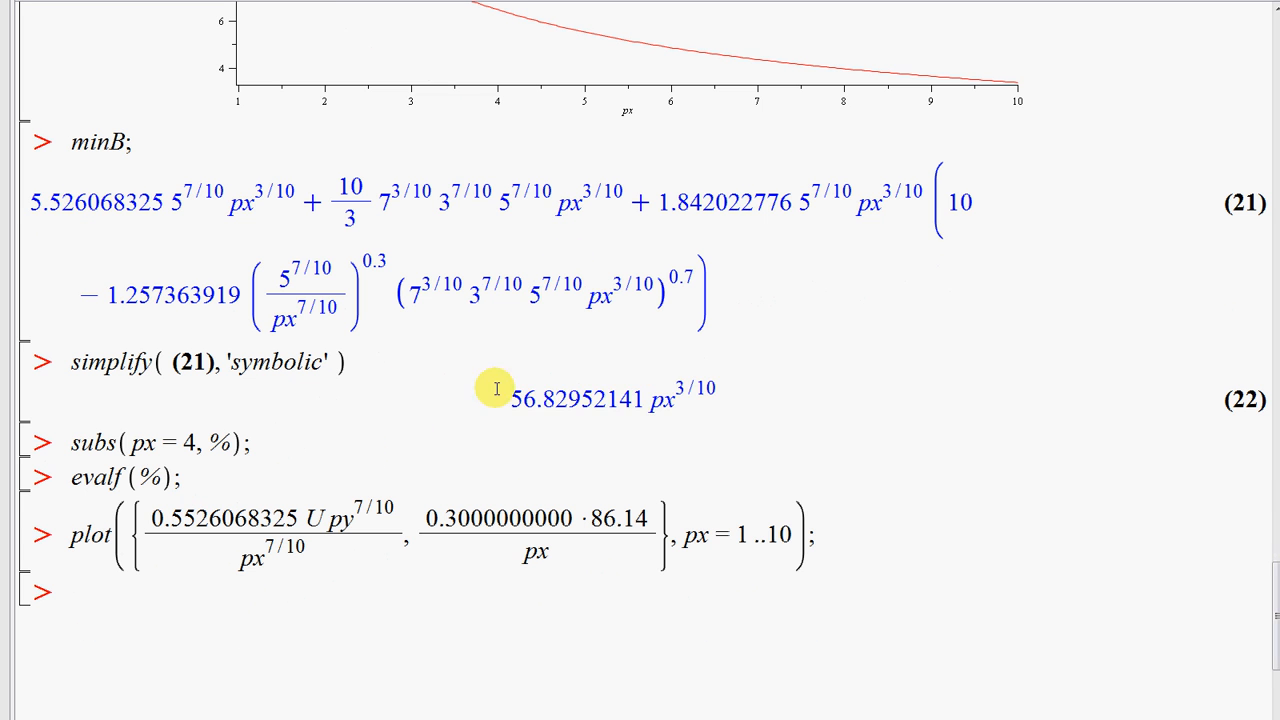
Examine the simplified minimum expenditure expression in px together with the U := 10 and py := 5 assignments behind it
{"action": "left_click_drag", "start_coordinate": [496, 389], "coordinate": [748, 389]}
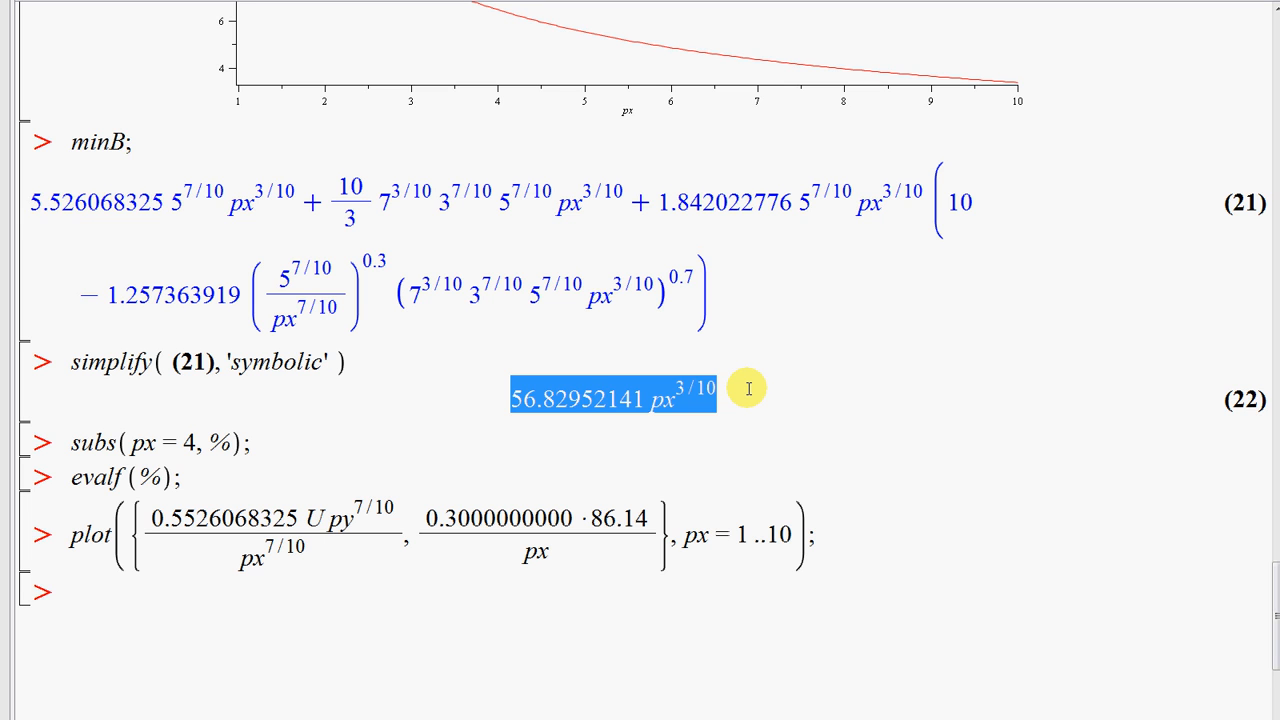
{"action": "left_click", "coordinate": [782, 394]}
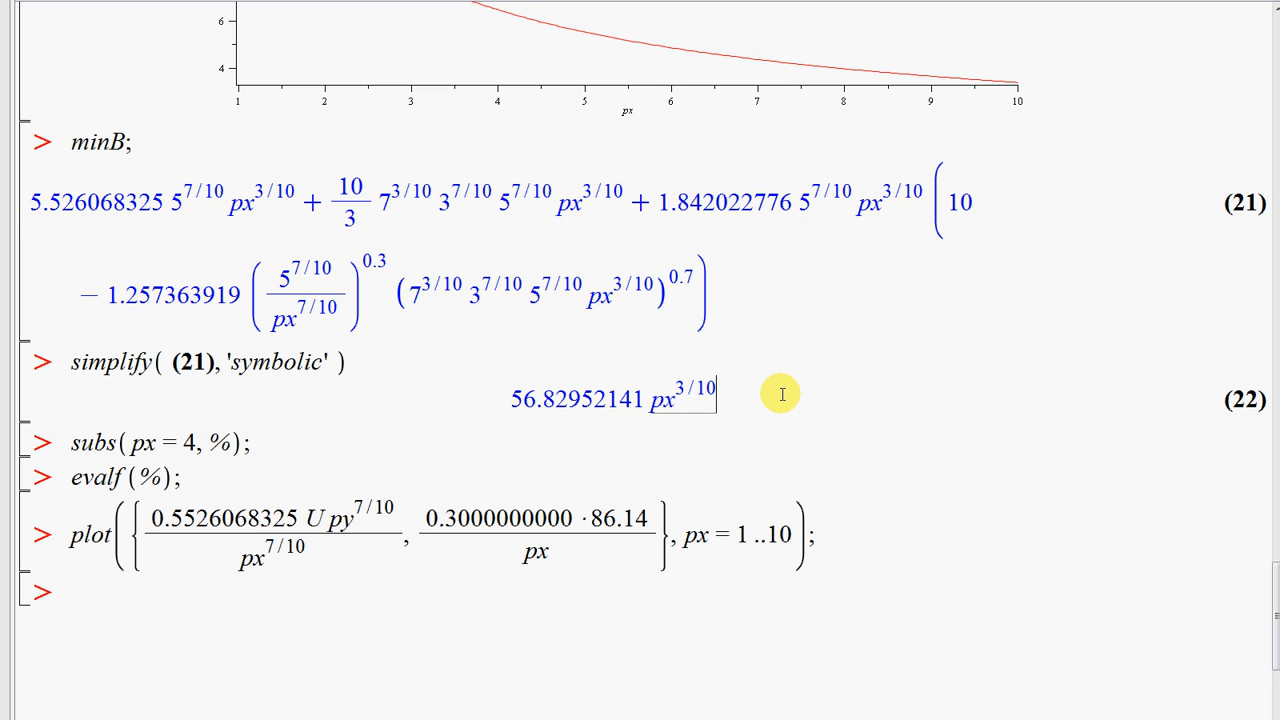
{"action": "double_click", "coordinate": [658, 398]}
{"action": "key", "text": "Up"}
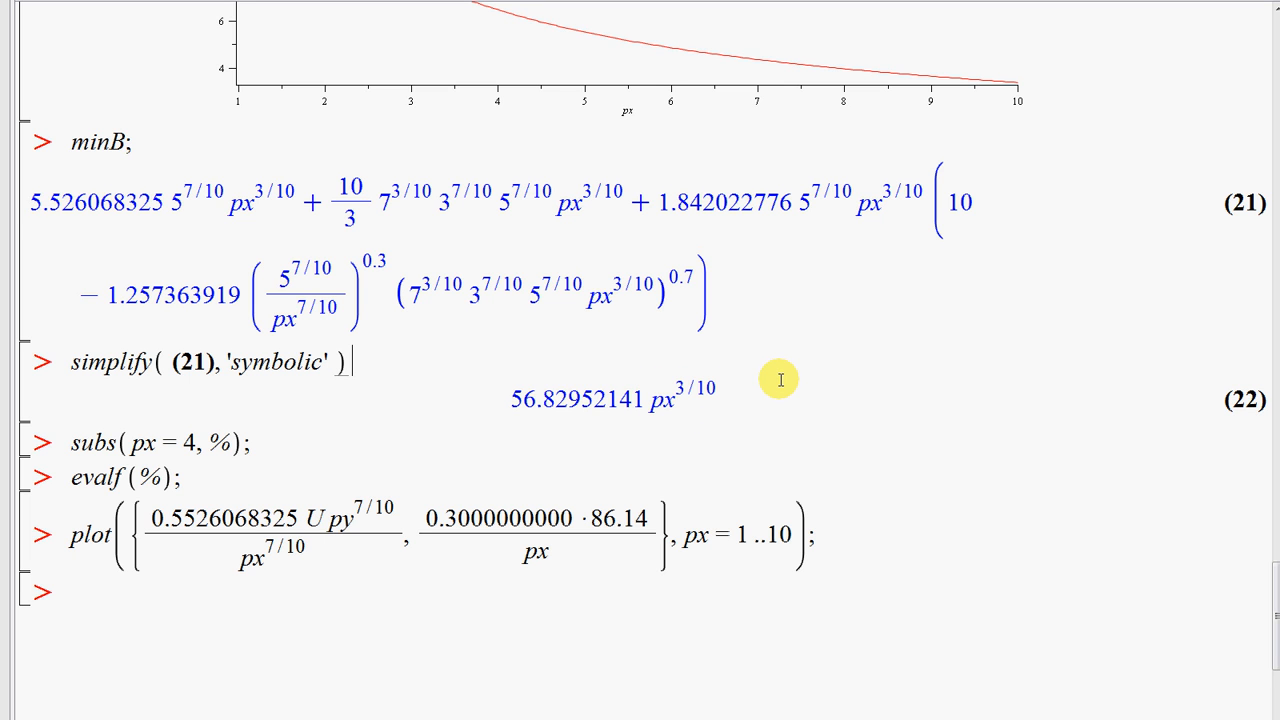
{"action": "left_click_drag", "start_coordinate": [510, 397], "coordinate": [736, 388]}
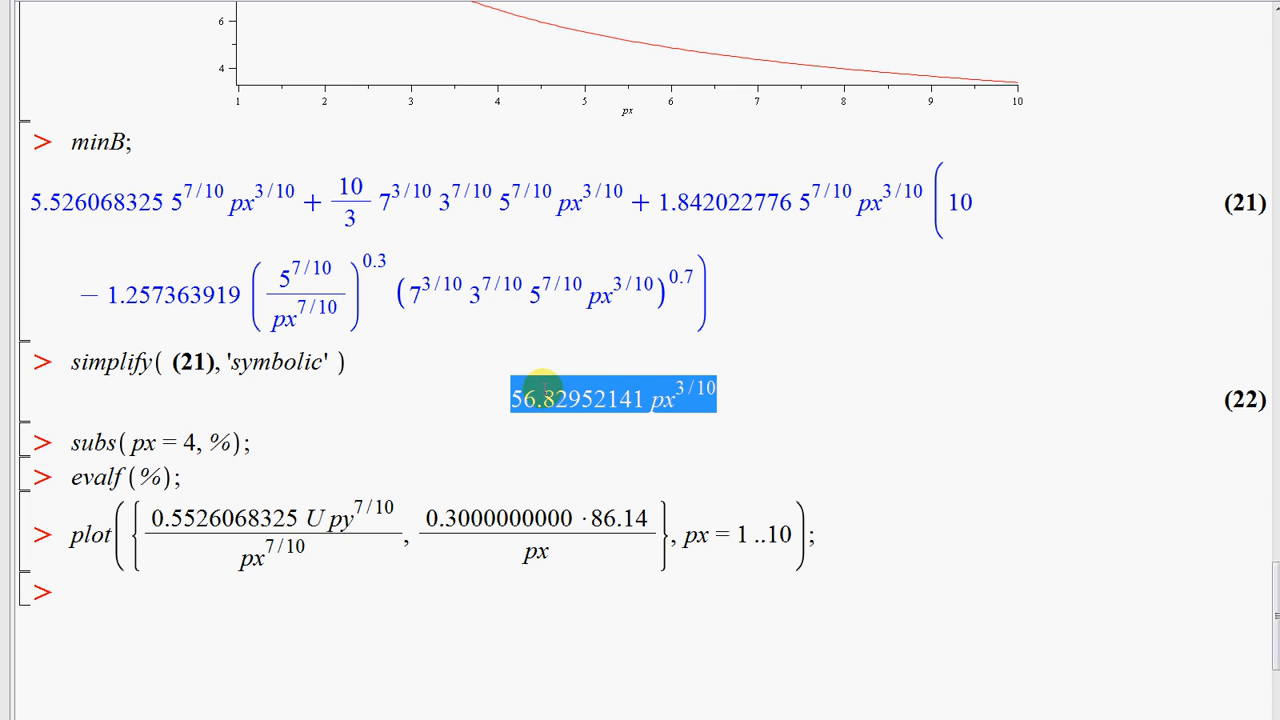
{"action": "scroll", "coordinate": [471, 349], "scroll_direction": "up", "scroll_amount": 5}
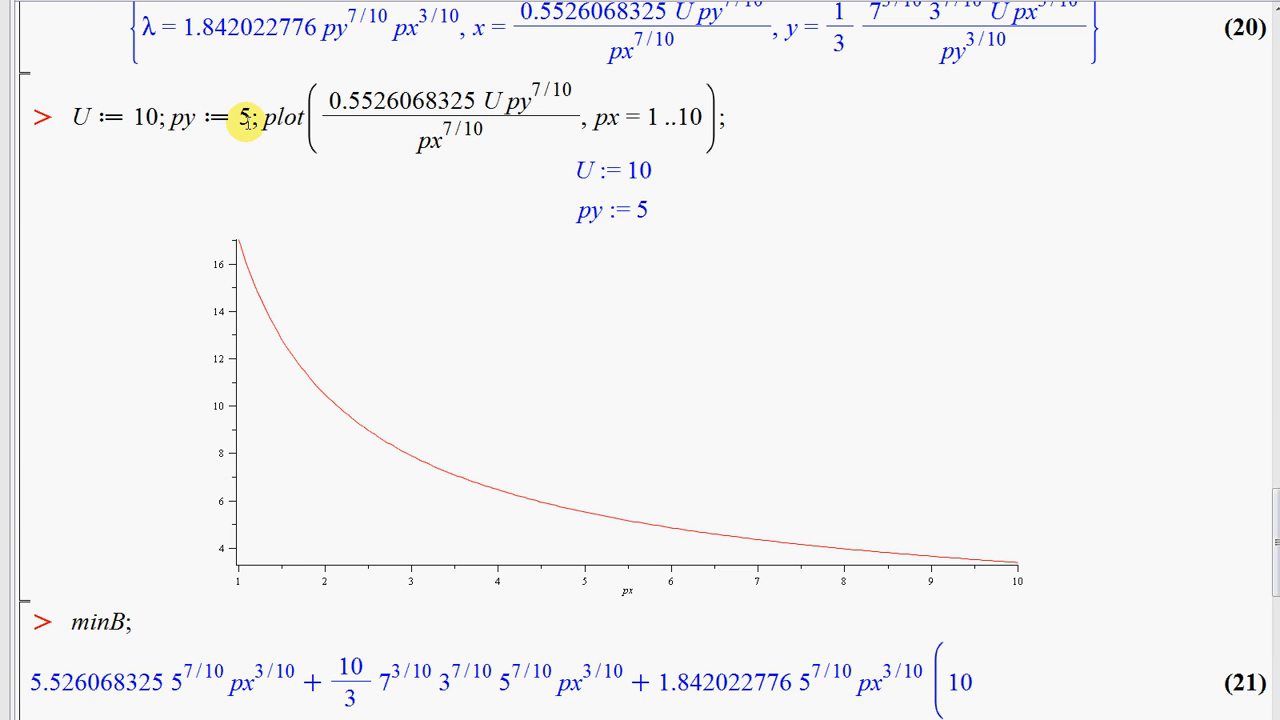
{"action": "left_click_drag", "start_coordinate": [77, 117], "coordinate": [166, 152]}
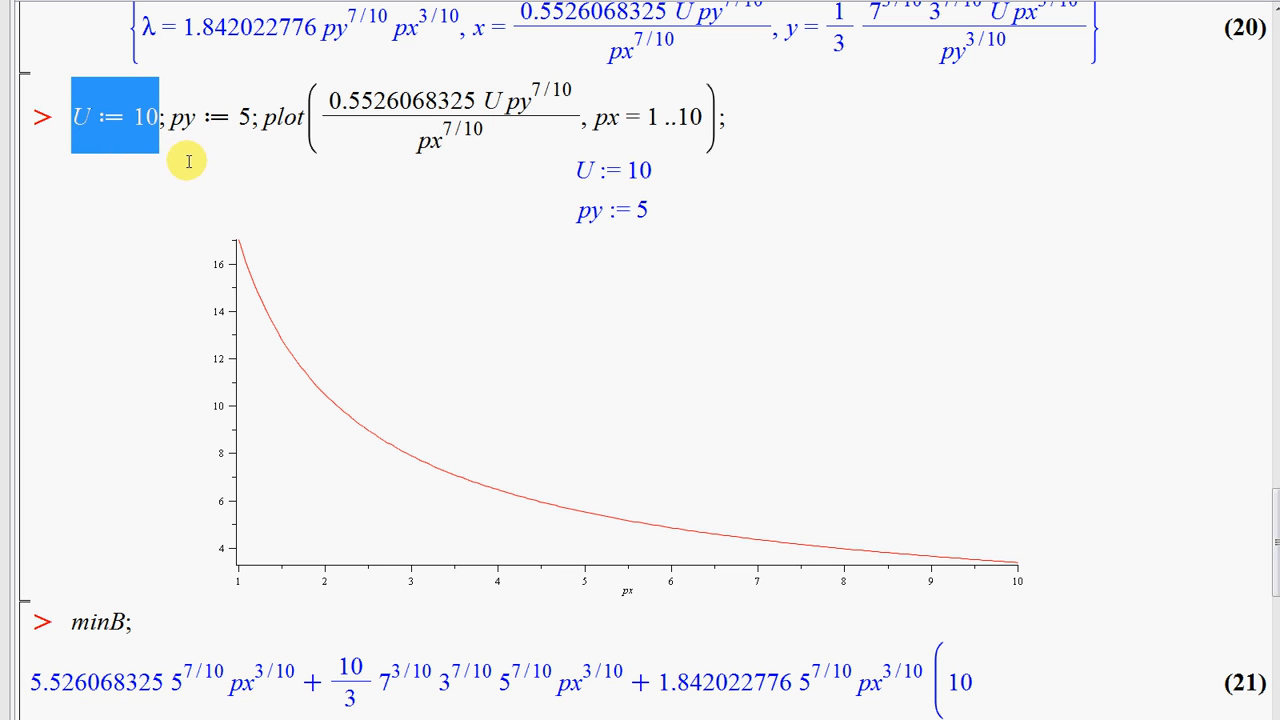
{"action": "left_click_drag", "start_coordinate": [166, 116], "coordinate": [250, 117]}
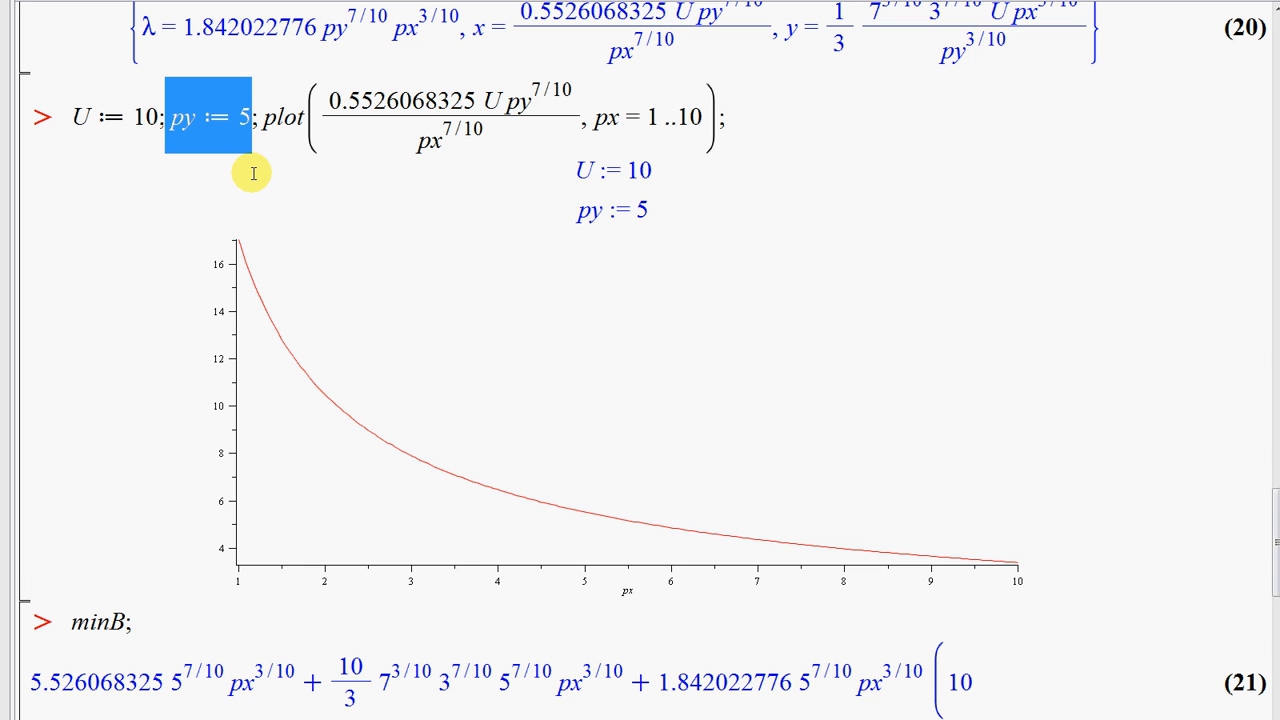
{"action": "scroll", "coordinate": [255, 168], "scroll_direction": "down", "scroll_amount": 5}
{"action": "left_click_drag", "start_coordinate": [728, 522], "coordinate": [514, 562]}
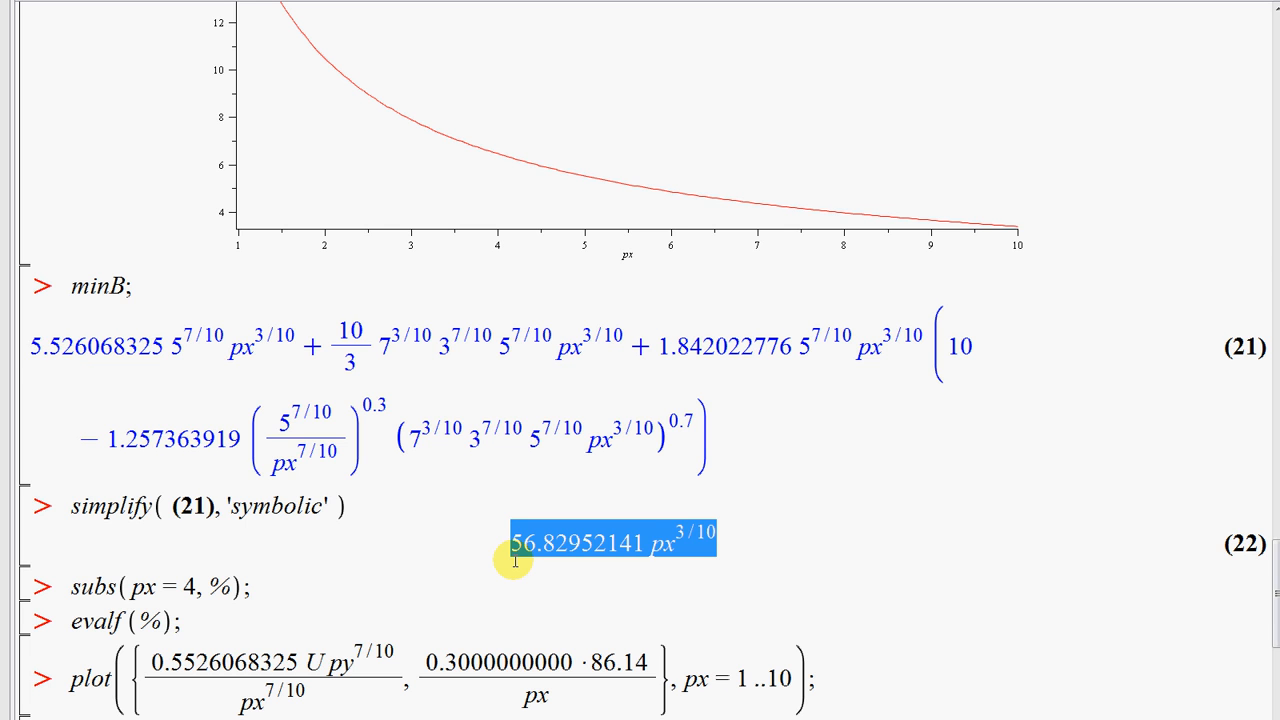
Substitute px = 4 into the simplified minimum expenditure expression by executing the prepared subs command
{"action": "scroll", "coordinate": [466, 514], "scroll_direction": "down", "scroll_amount": 2}
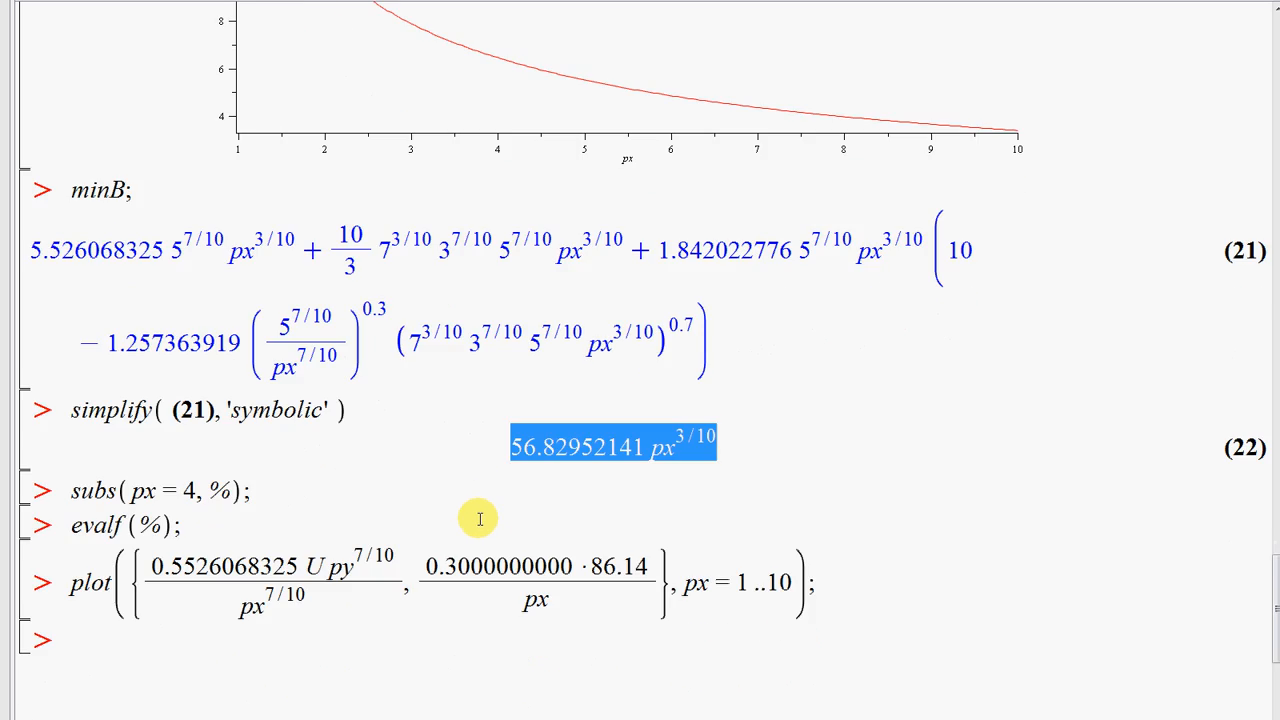
{"action": "left_click", "coordinate": [505, 446]}
{"action": "left_click_drag", "start_coordinate": [717, 444], "coordinate": [494, 444]}
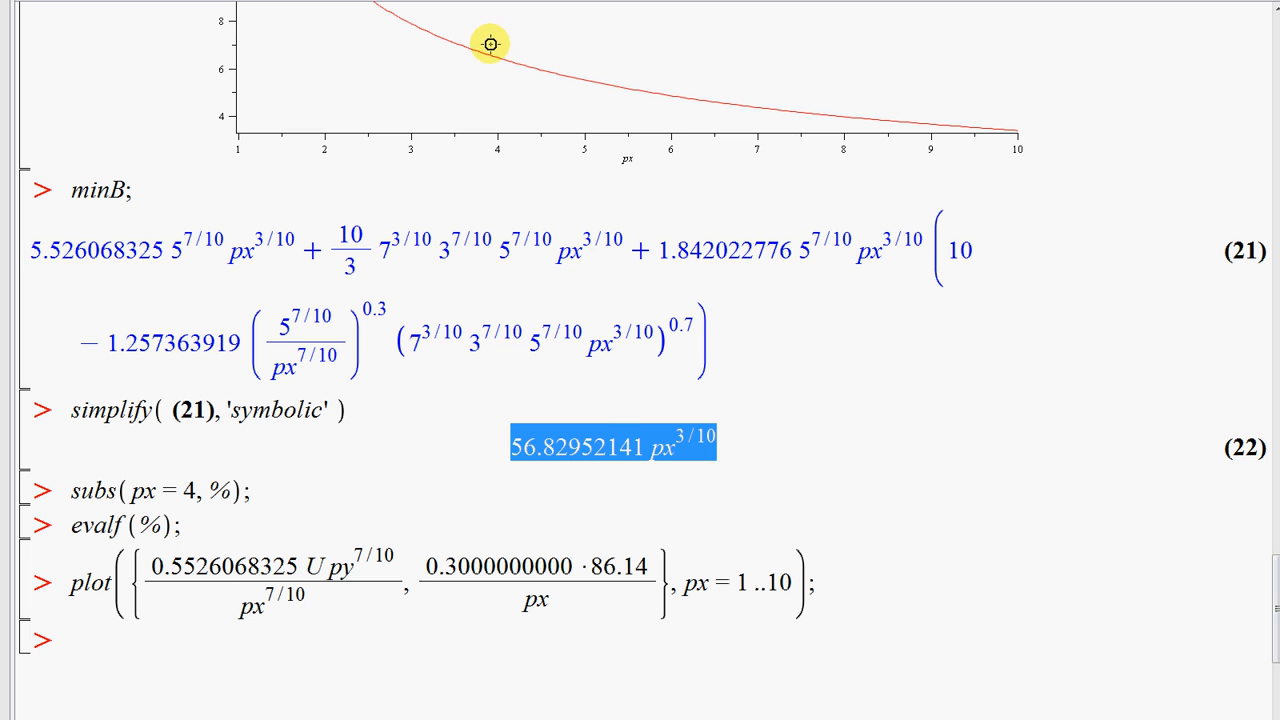
{"action": "scroll", "coordinate": [526, 183], "scroll_direction": "down", "scroll_amount": 2}
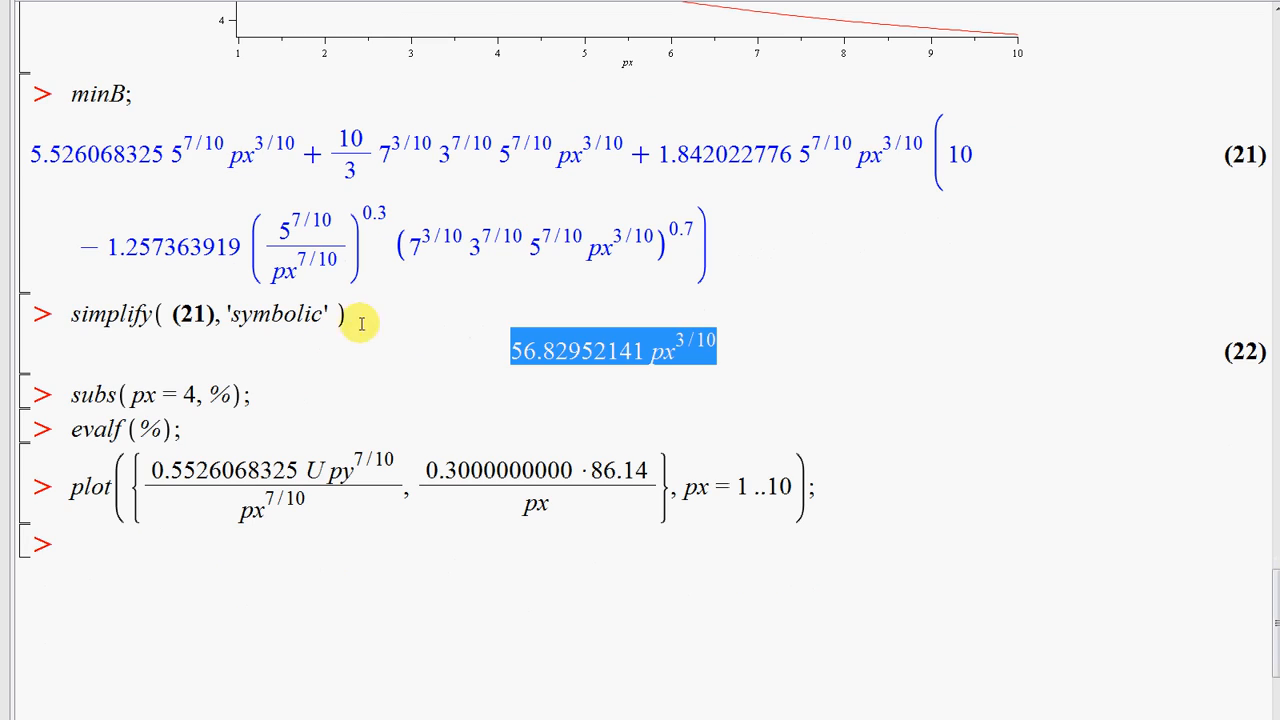
{"action": "left_click", "coordinate": [250, 394]}
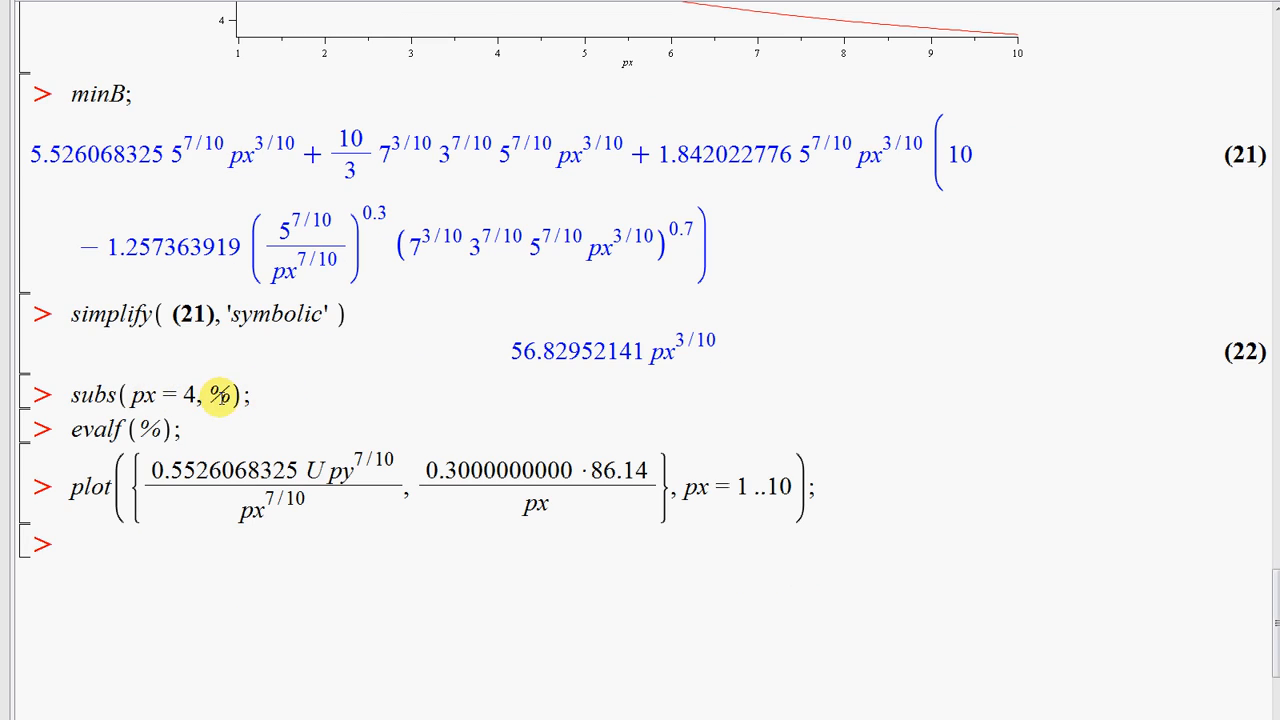
{"action": "key", "text": "Return"}
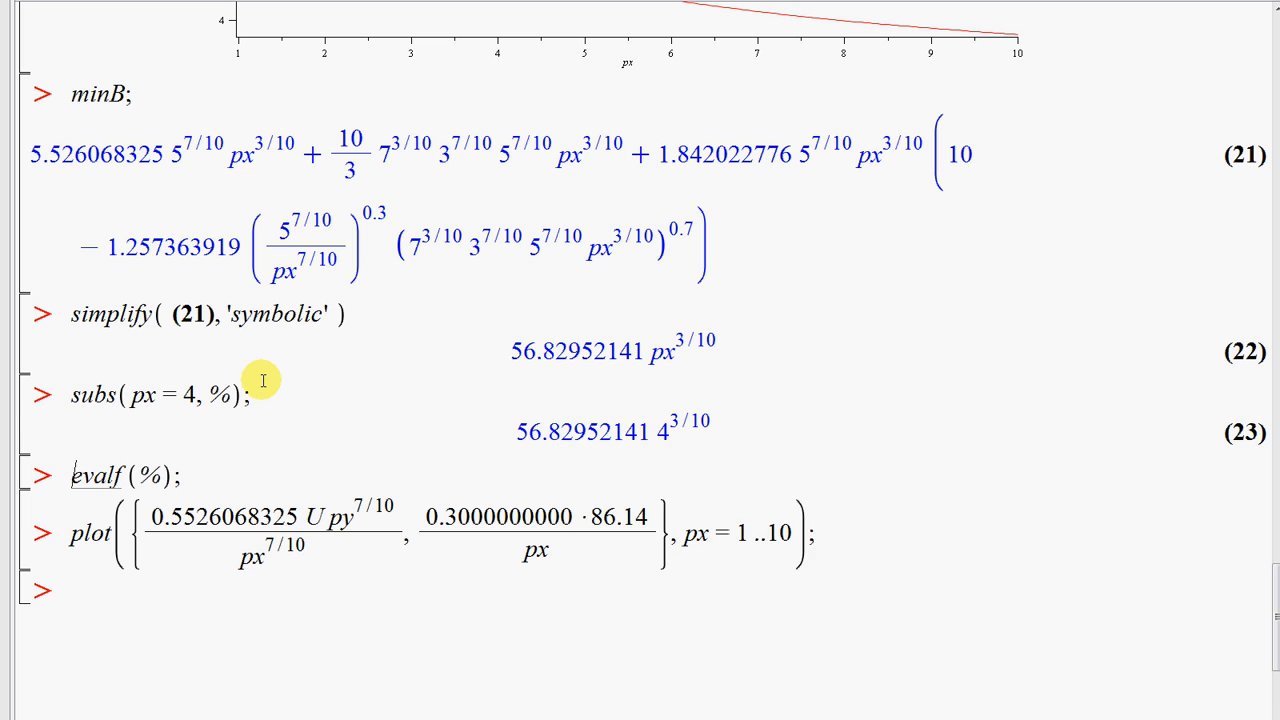
Evaluate the substituted minimum expenditure numerically with evalf(%) and highlight the resulting number
{"action": "left_click_drag", "start_coordinate": [514, 430], "coordinate": [718, 441]}
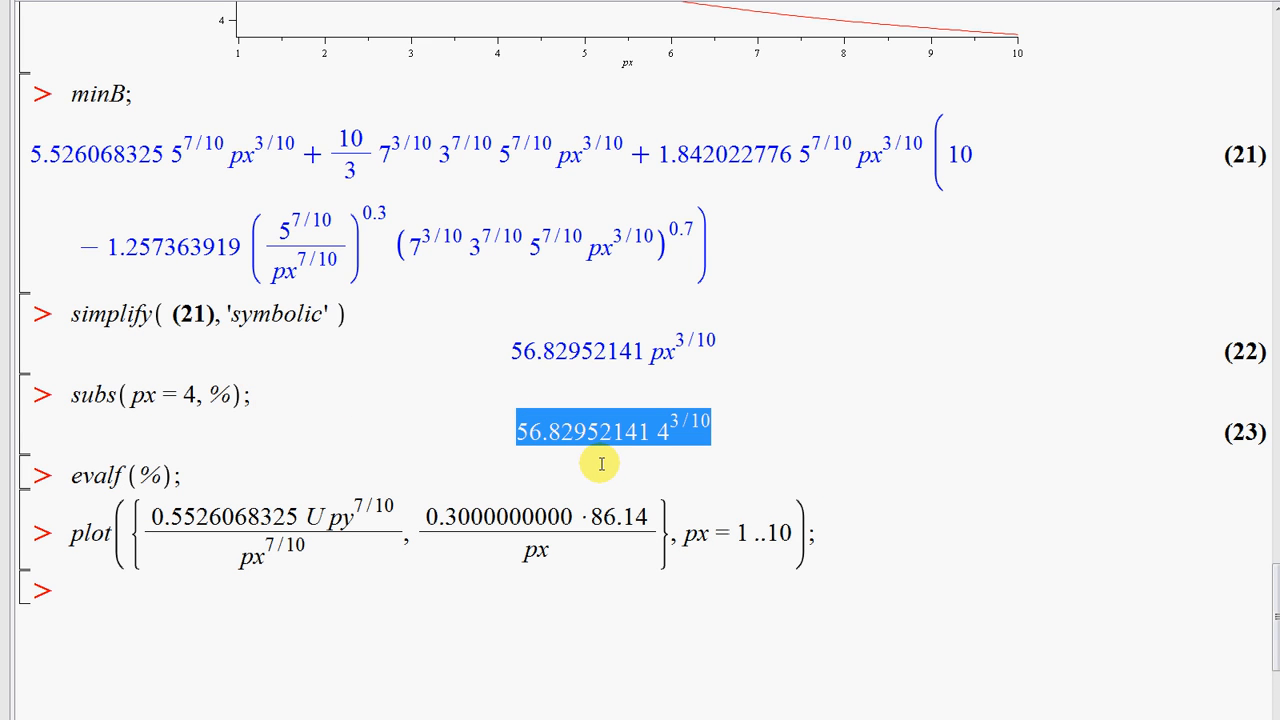
{"action": "left_click", "coordinate": [230, 480]}
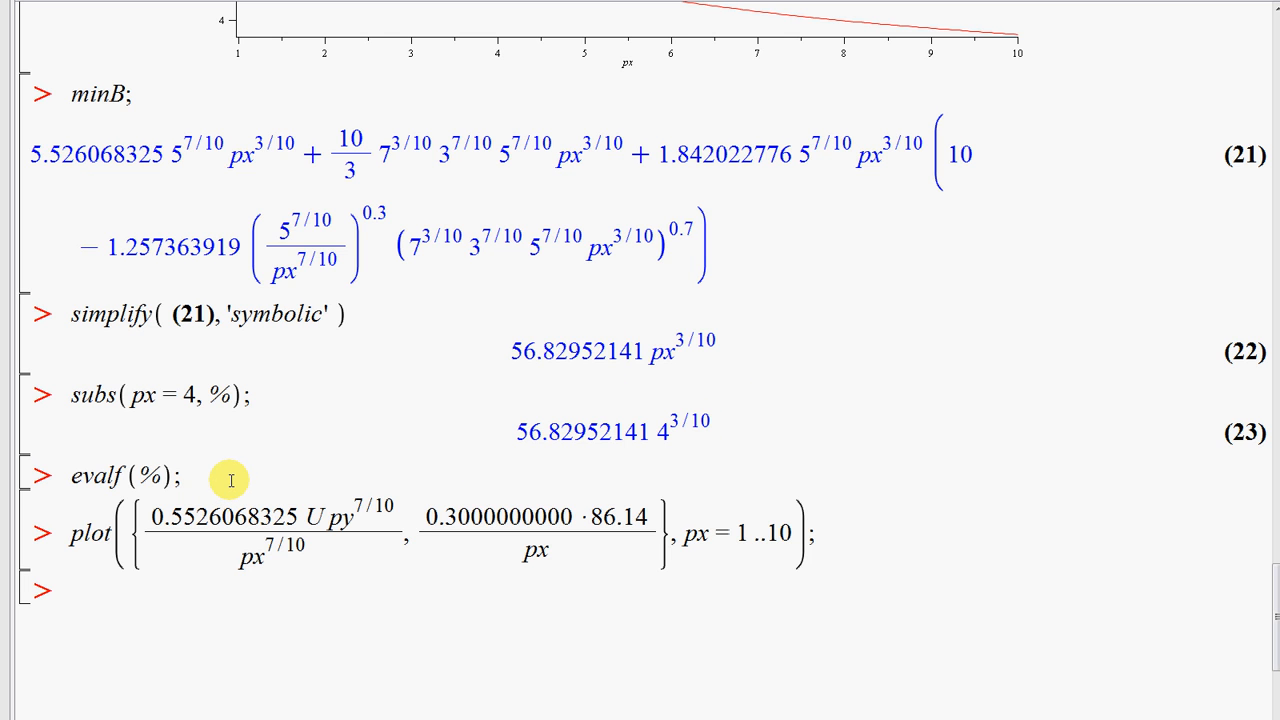
{"action": "left_click_drag", "start_coordinate": [51, 472], "coordinate": [177, 471]}
{"action": "left_click", "coordinate": [177, 470]}
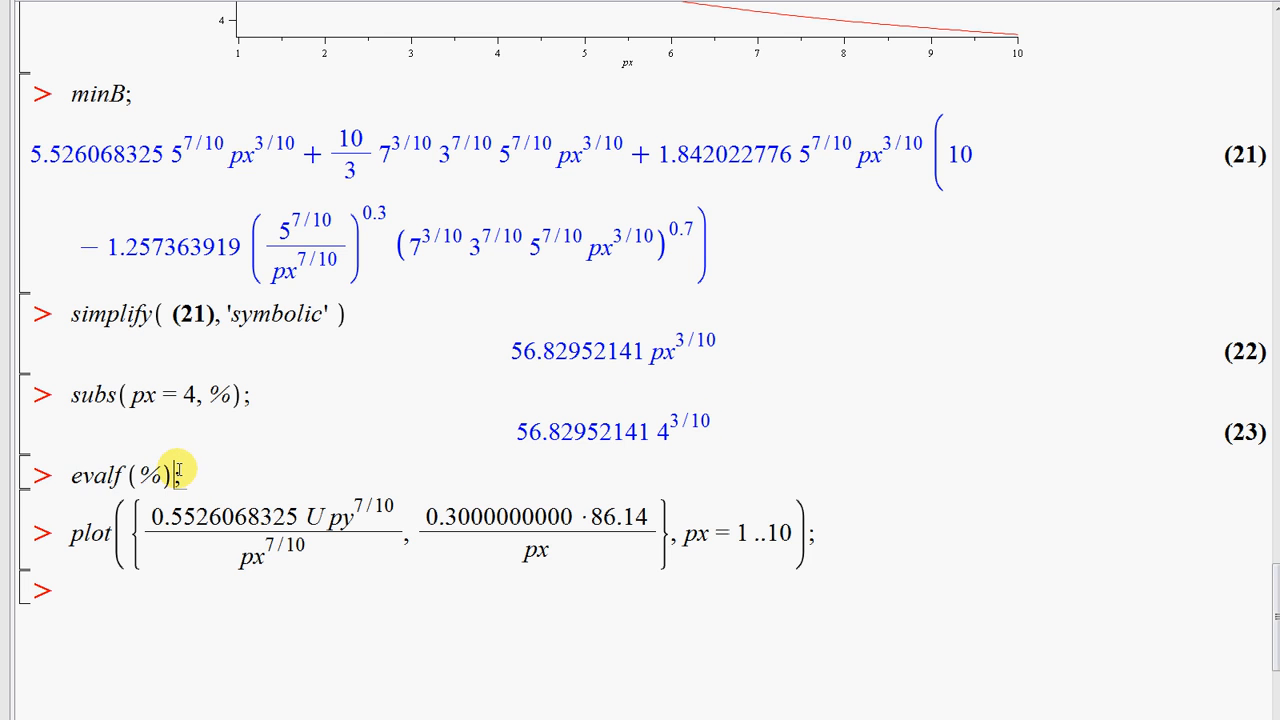
{"action": "key", "text": "Return"}
{"action": "left_click_drag", "start_coordinate": [546, 457], "coordinate": [709, 461]}
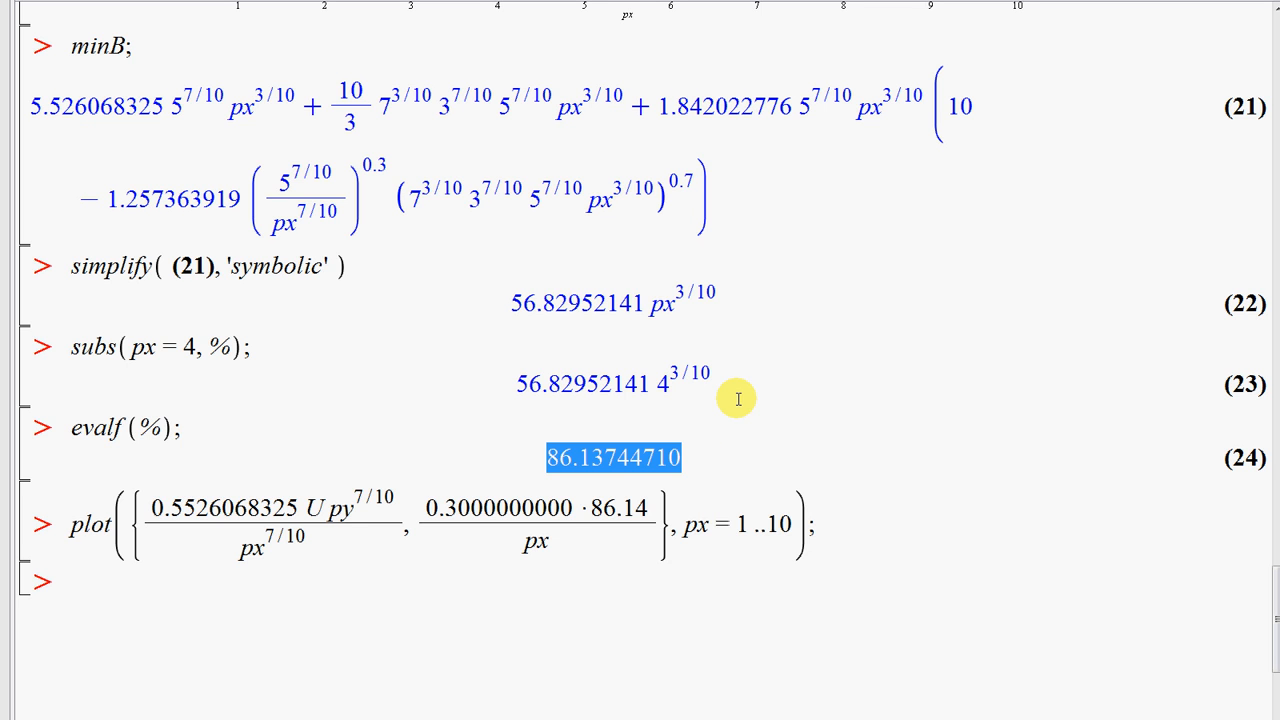
Plot the Hicksian demand together with the Marshallian demand 0.3000000000·86.14/px over px = 1..10
{"action": "scroll", "coordinate": [578, 508], "scroll_direction": "down", "scroll_amount": 1}
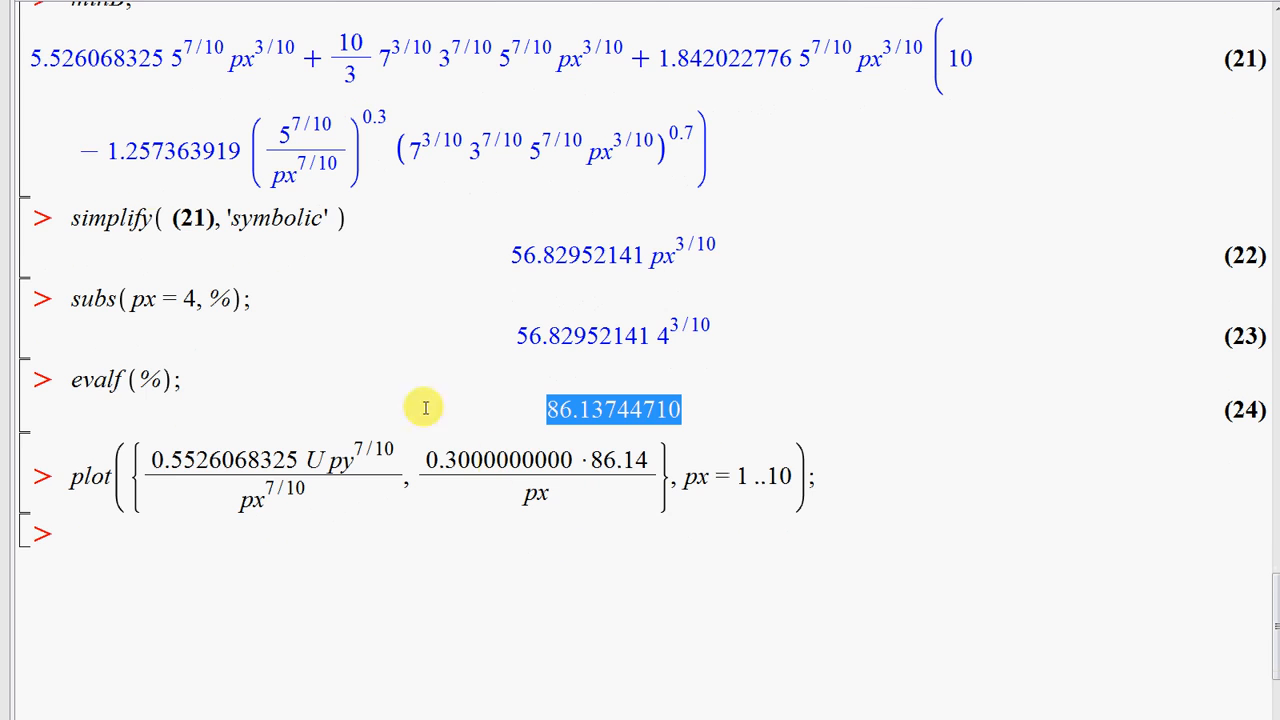
{"action": "left_click_drag", "start_coordinate": [146, 451], "coordinate": [582, 502]}
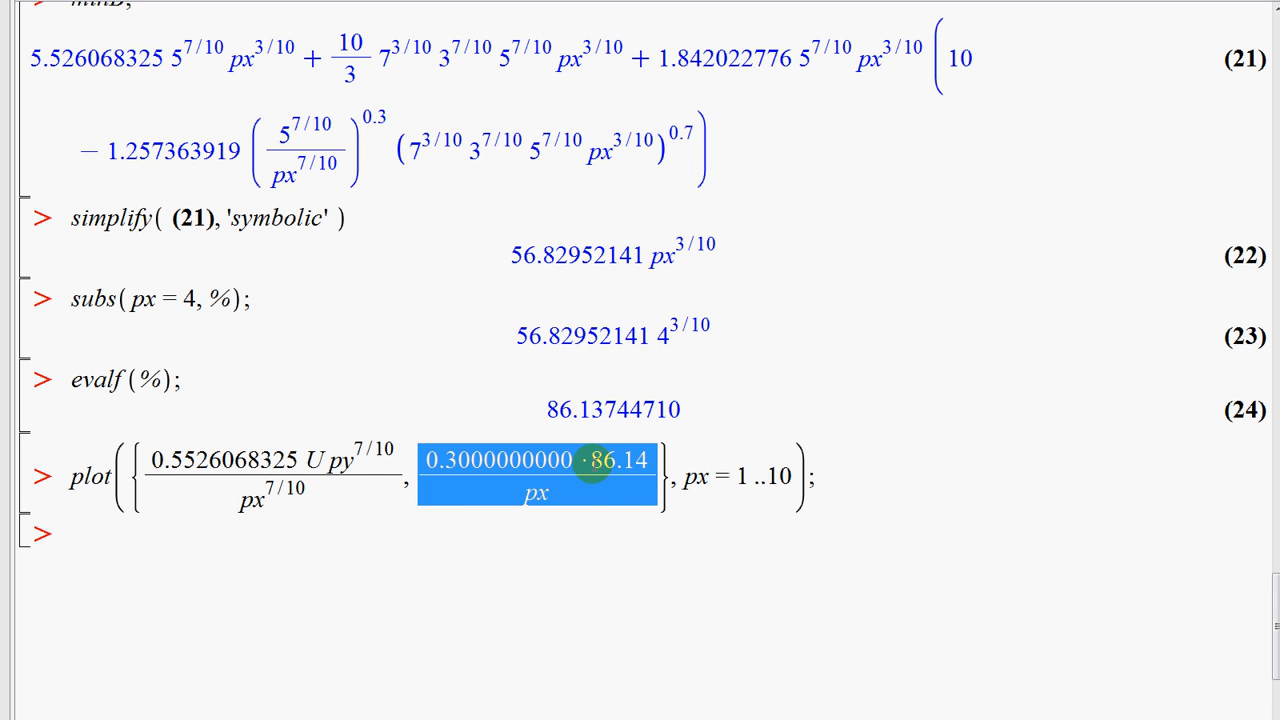
{"action": "left_click", "coordinate": [591, 462]}
{"action": "left_click_drag", "start_coordinate": [591, 462], "coordinate": [649, 460]}
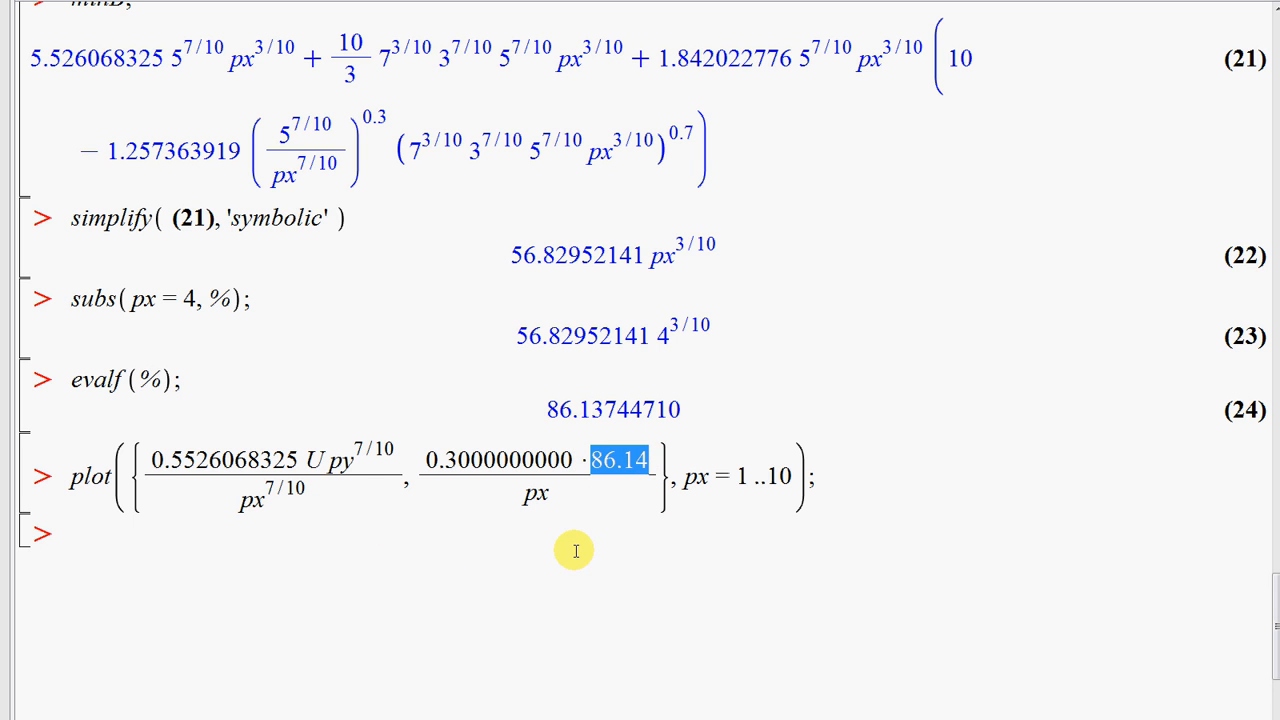
{"action": "left_click", "coordinate": [850, 472]}
{"action": "key", "text": "Return"}
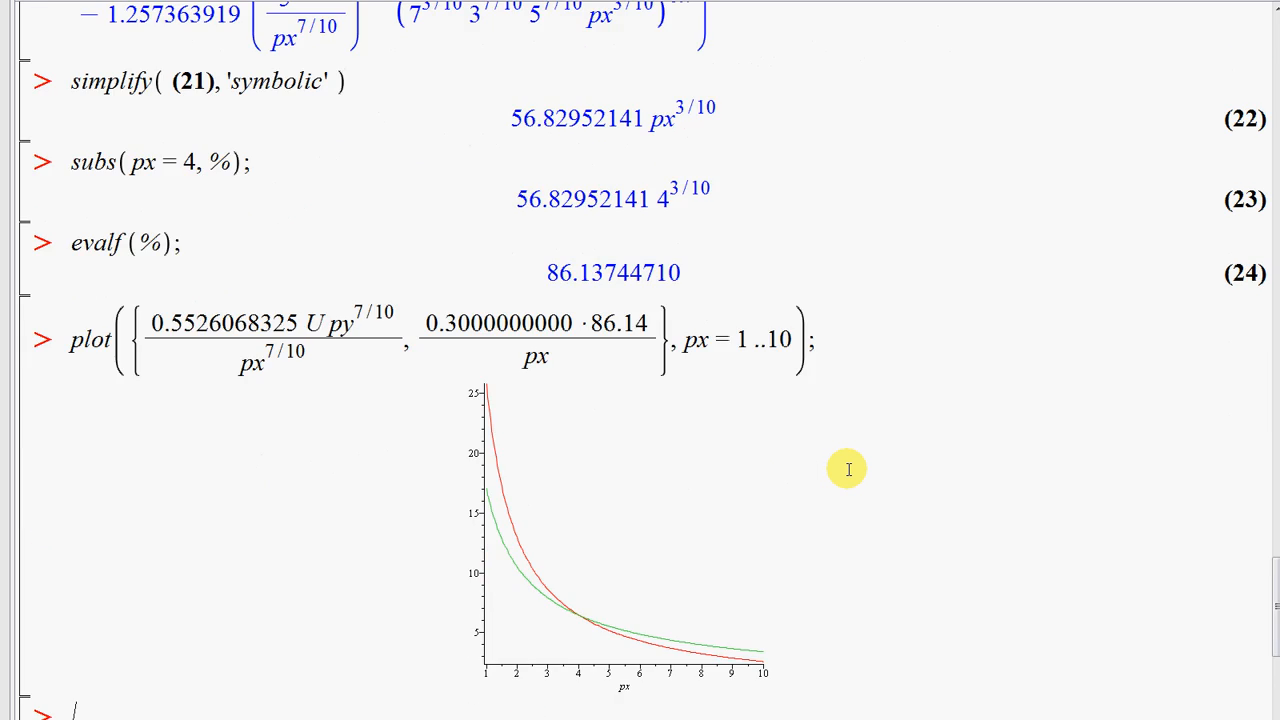
Enlarge the combined Hicksian and Marshallian demand plot so it spans most of the worksheet's width
{"action": "scroll", "coordinate": [851, 483], "scroll_direction": "down", "scroll_amount": 3}
{"action": "left_click", "coordinate": [627, 373]}
{"action": "left_click_drag", "start_coordinate": [774, 503], "coordinate": [1100, 598]}
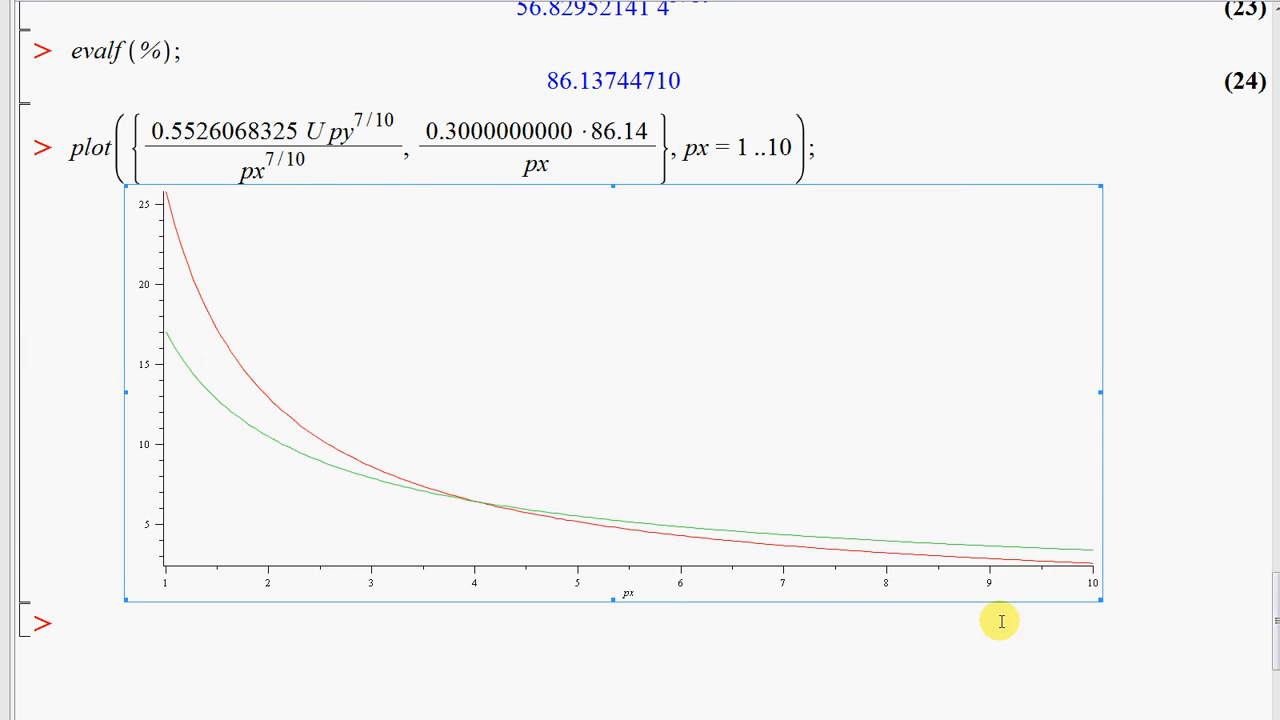
{"action": "scroll", "coordinate": [944, 500], "scroll_direction": "down", "scroll_amount": 1}
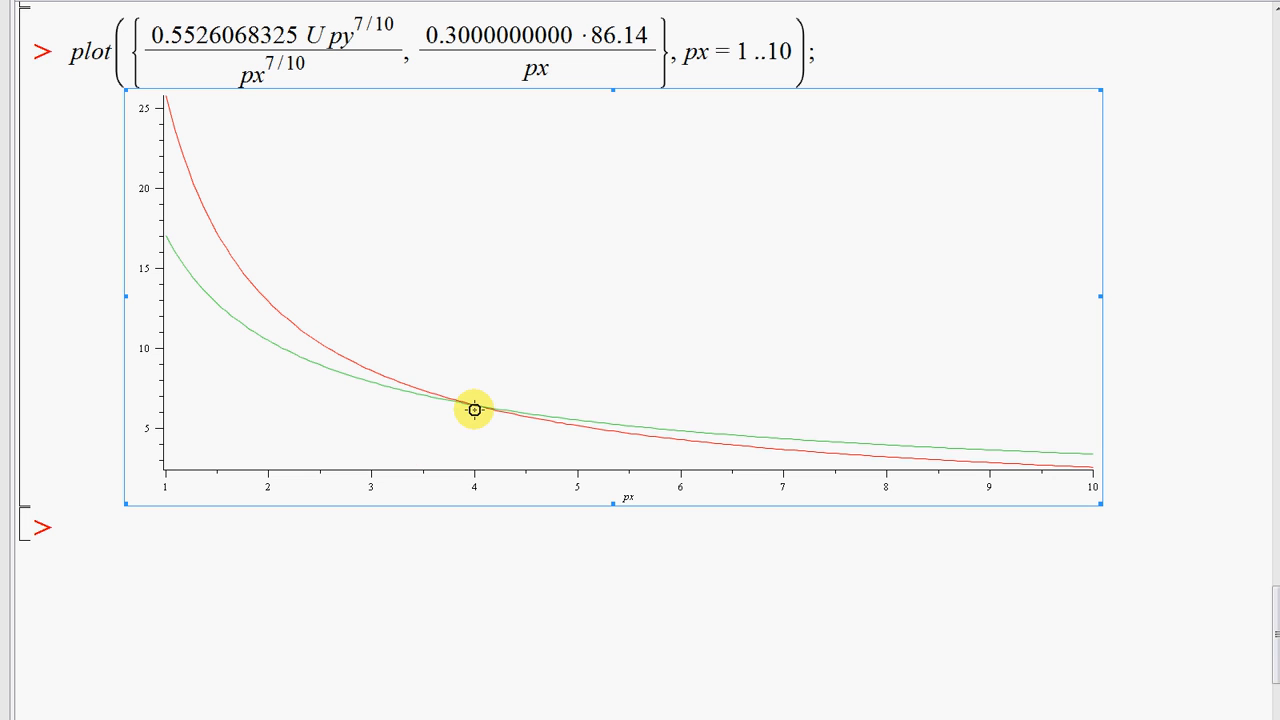